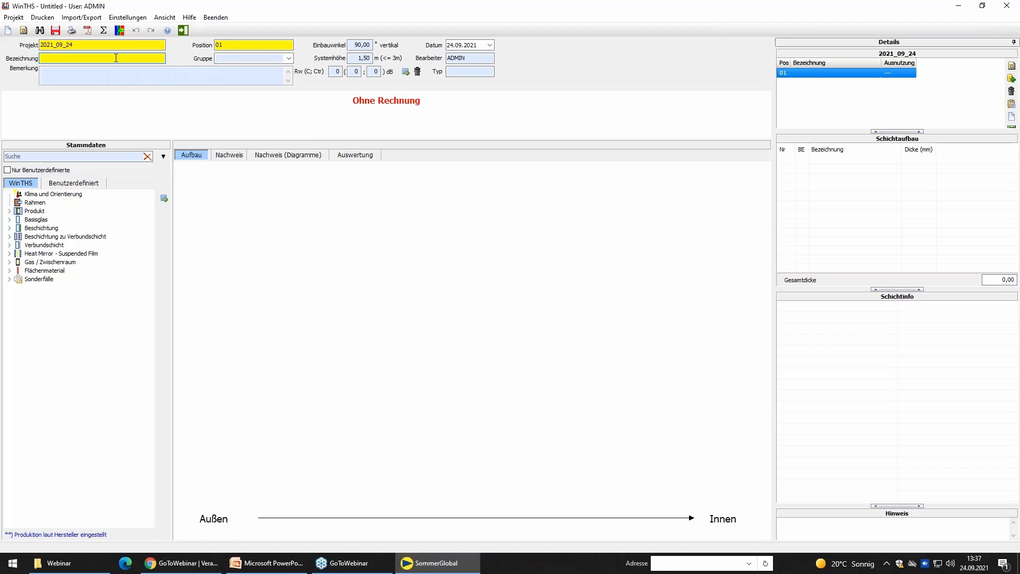
Enter the designation 3fach Isolierglas and set the climate location to Frankfurt/Main in Hessen
type("3fach Isolierglas")
double_click(59, 195)
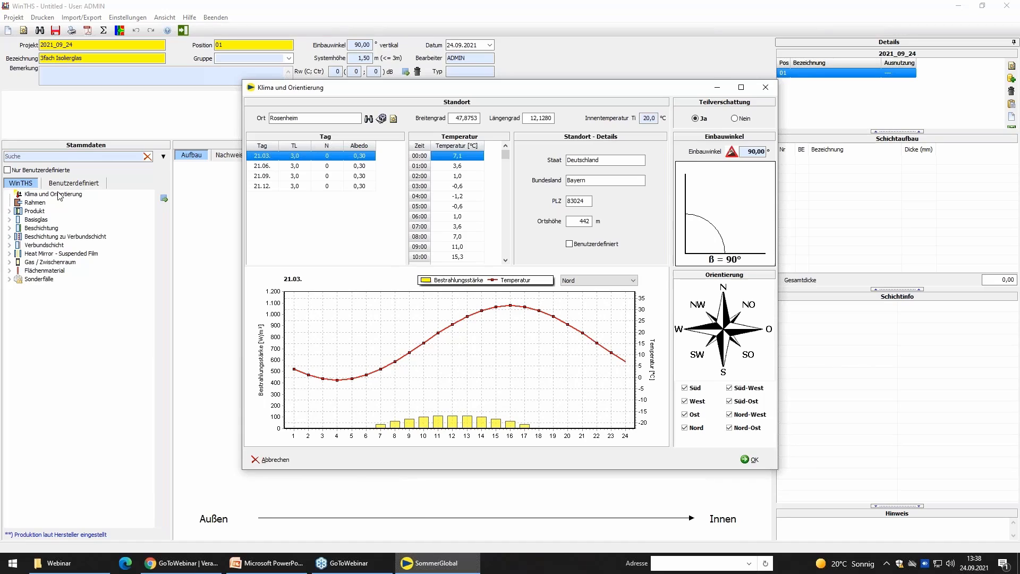
left_click(368, 120)
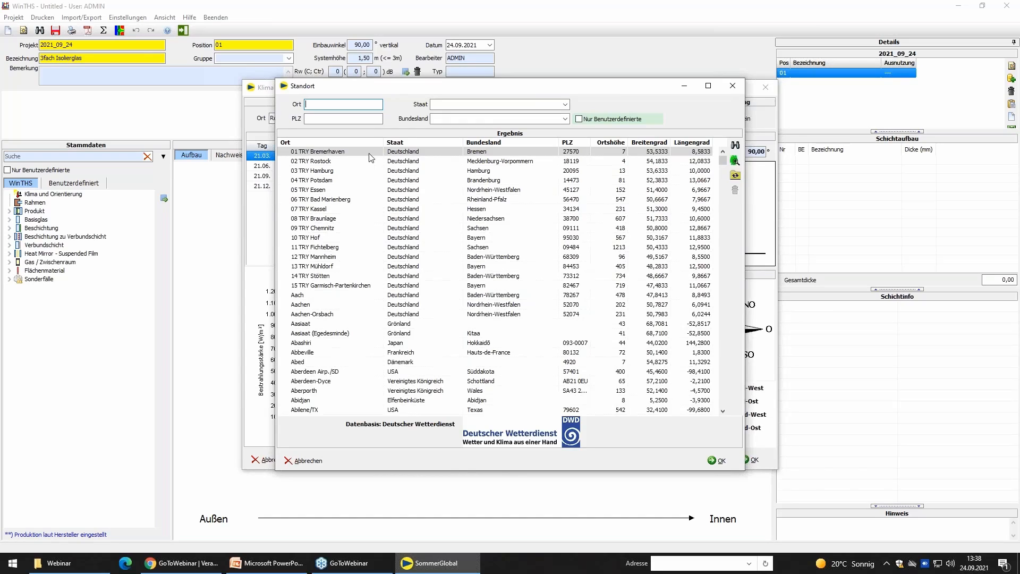
type("frankf")
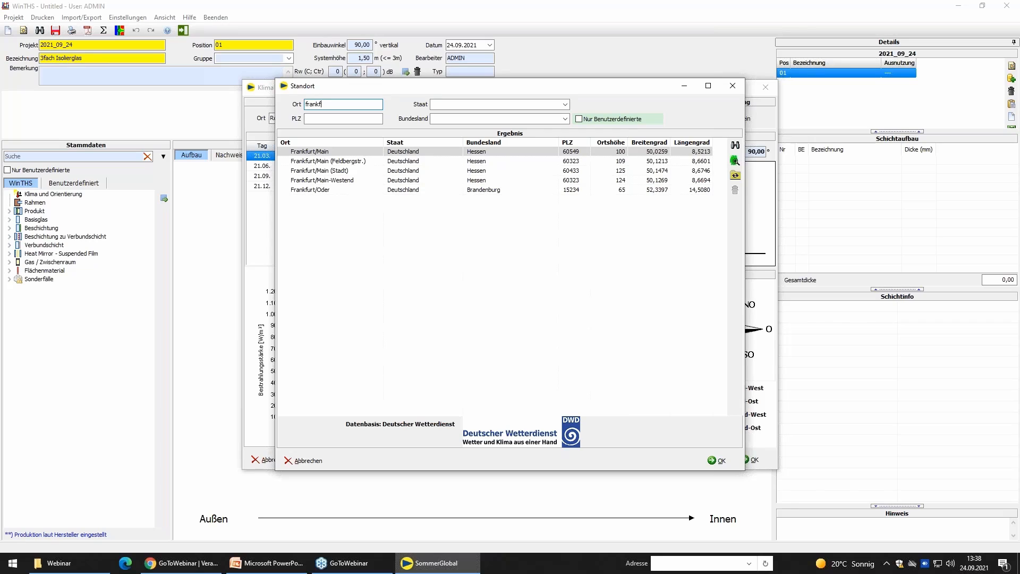
double_click(589, 152)
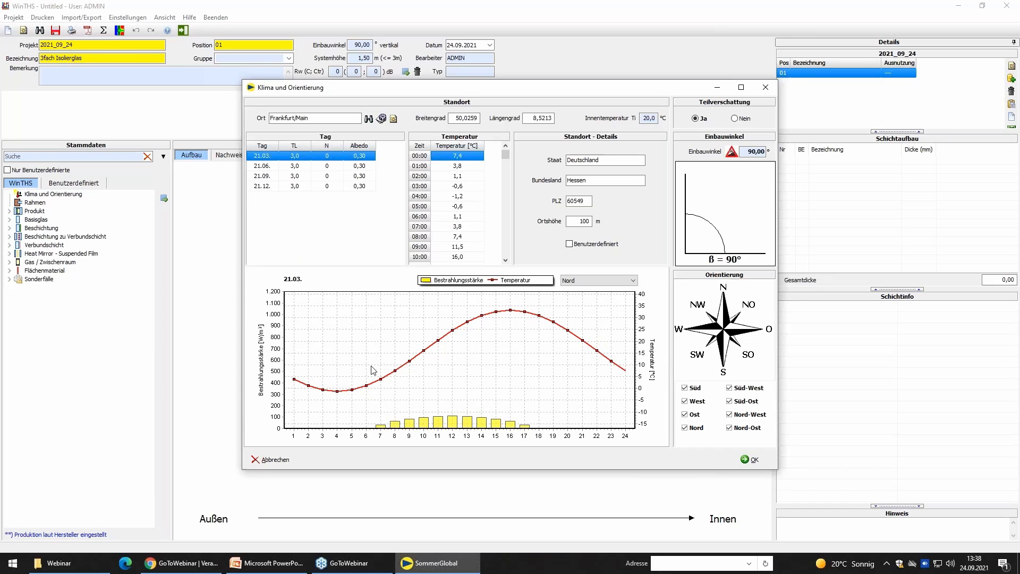
Show the Süd-West climate data for 21.06. and set Süd-West as the only orientation to calculate
left_click(271, 168)
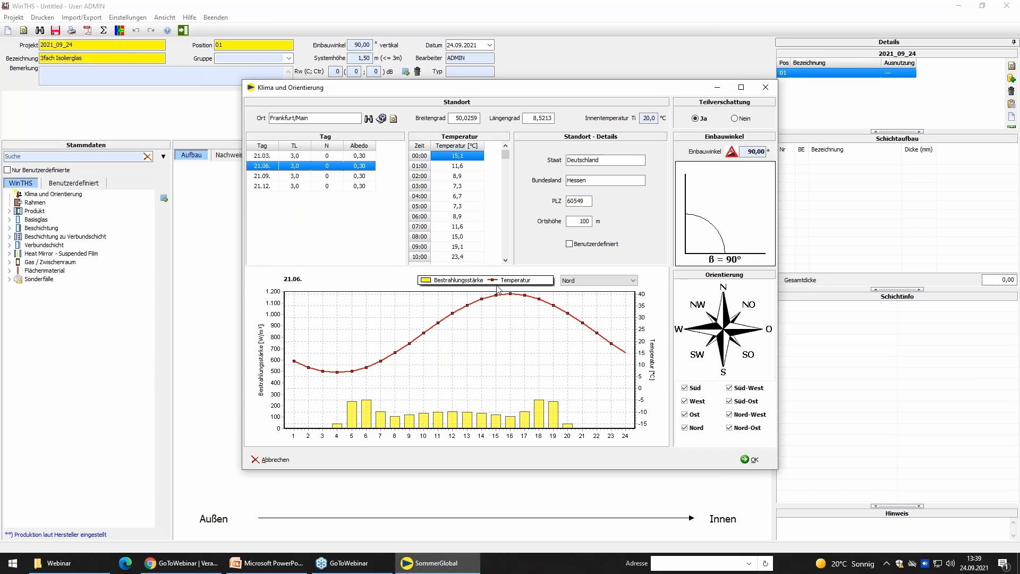
left_click(600, 281)
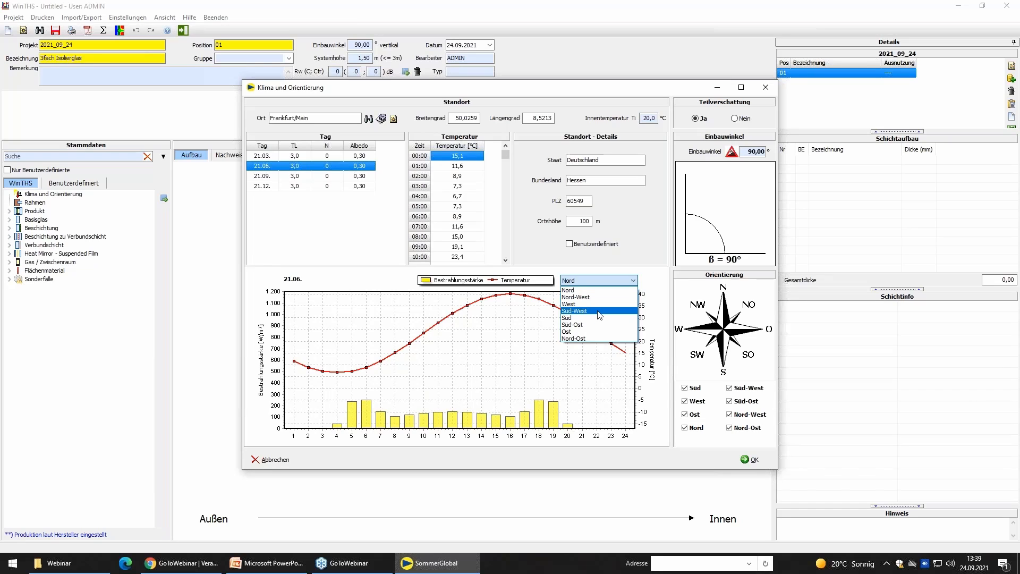
left_click(600, 313)
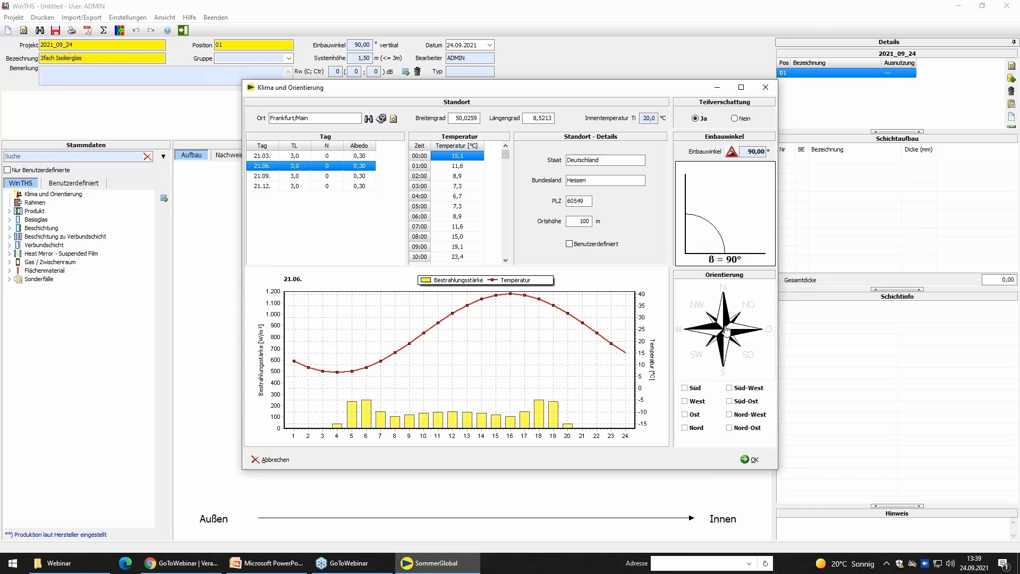
left_click(698, 355)
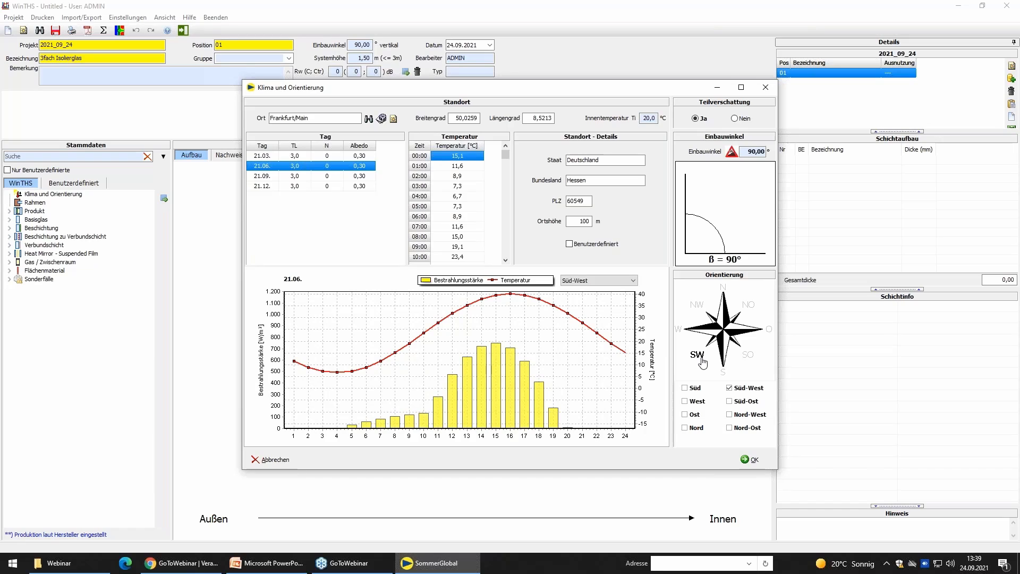
left_click(749, 460)
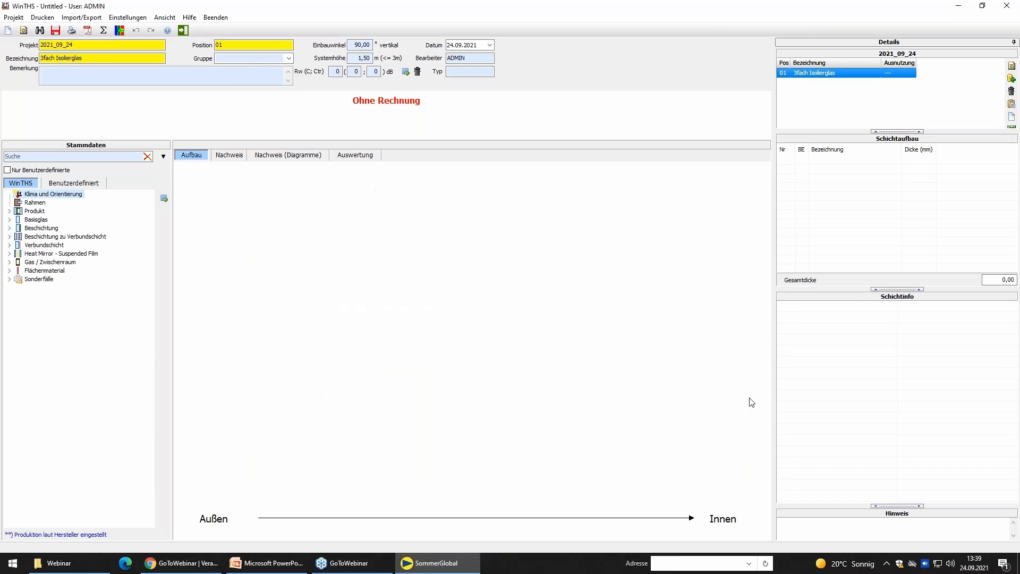
Accept the frame settings with support on all sides, cut glass edges and a low-inertia Holz/PVC frame
double_click(33, 204)
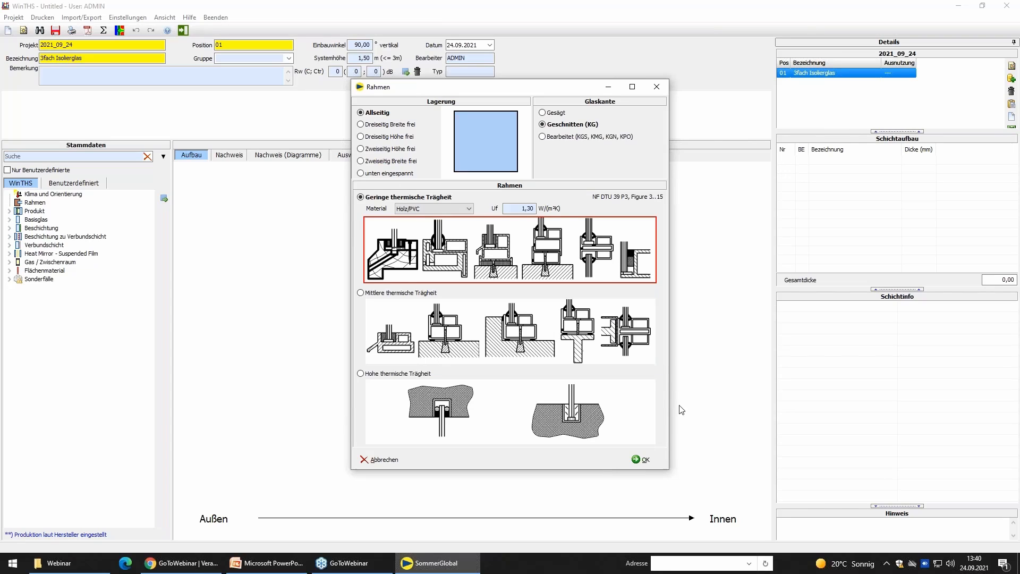
left_click(643, 460)
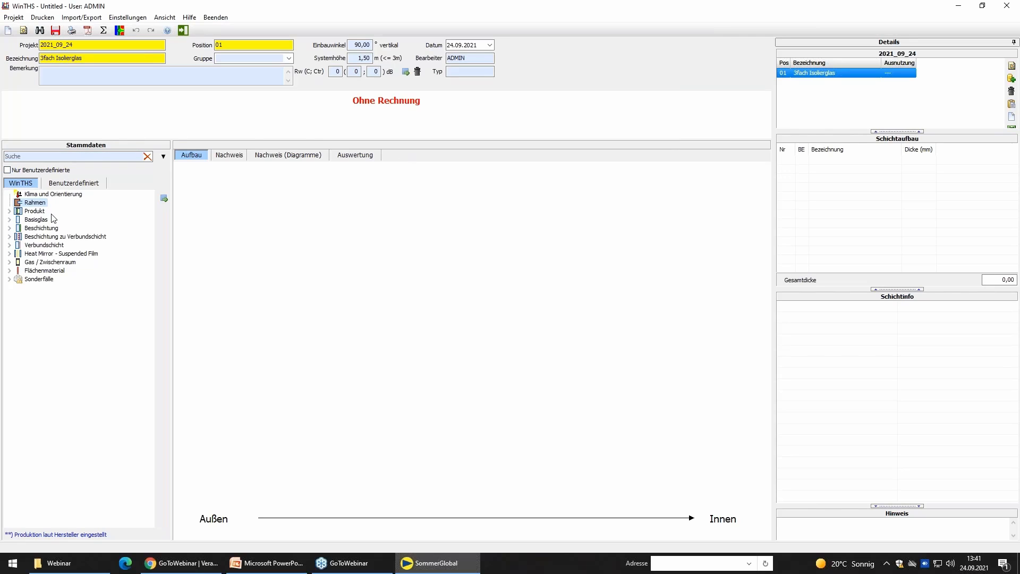
Add a Standard float pane from the Sommer Informatik GmbH base glasses as the outermost layer
left_click(9, 220)
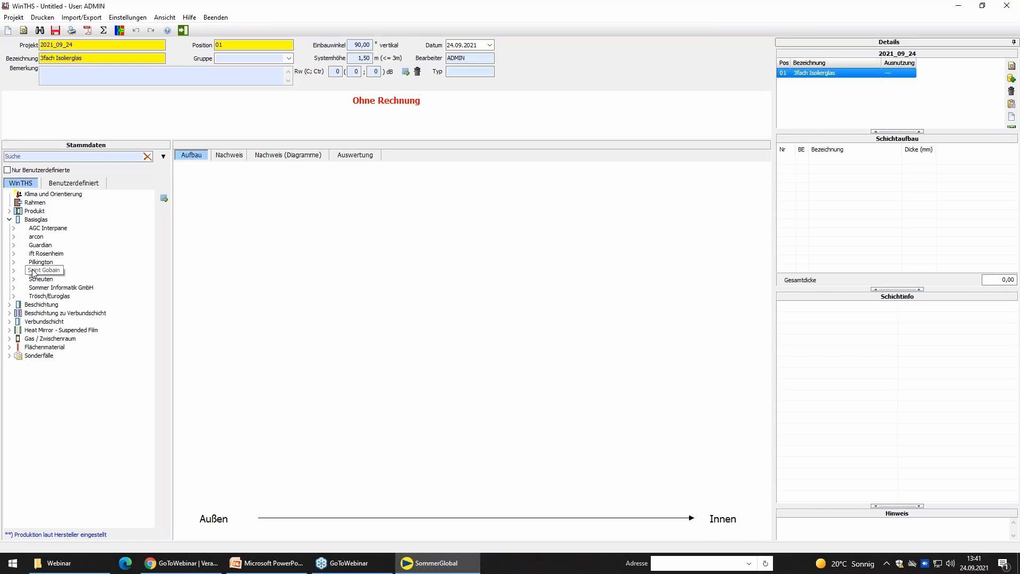
left_click(15, 288)
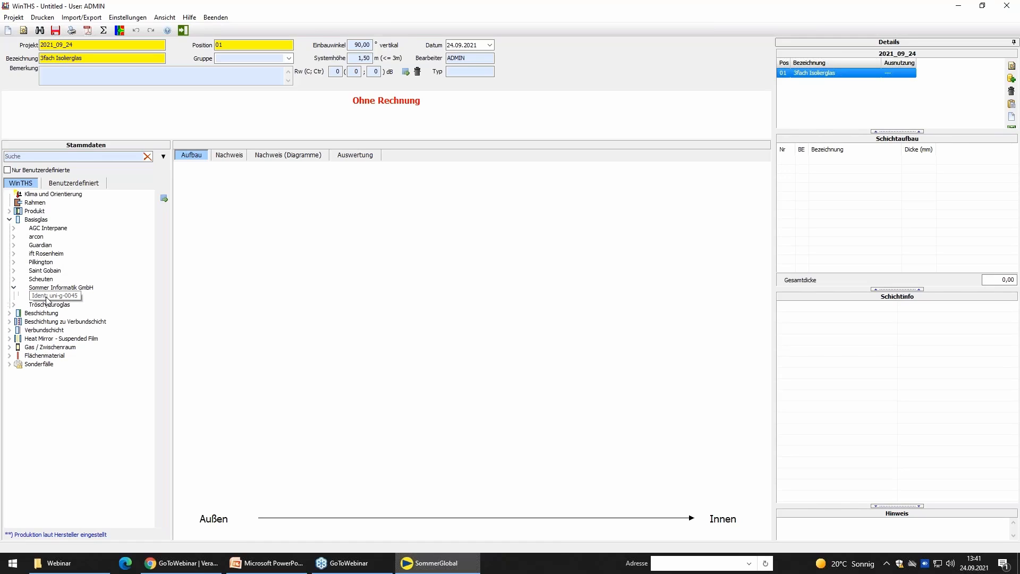
left_click(12, 229)
left_click(13, 228)
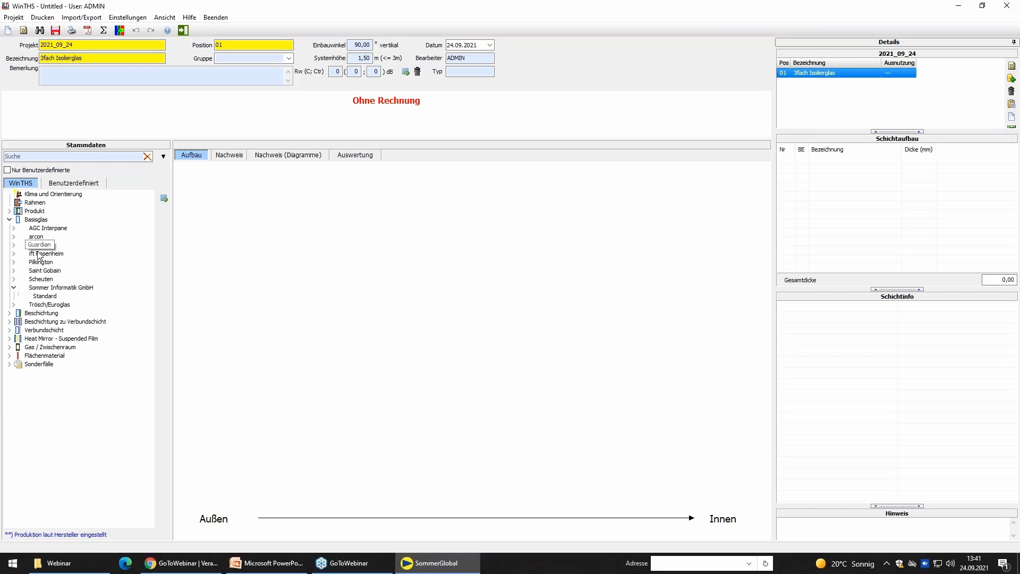
double_click(53, 299)
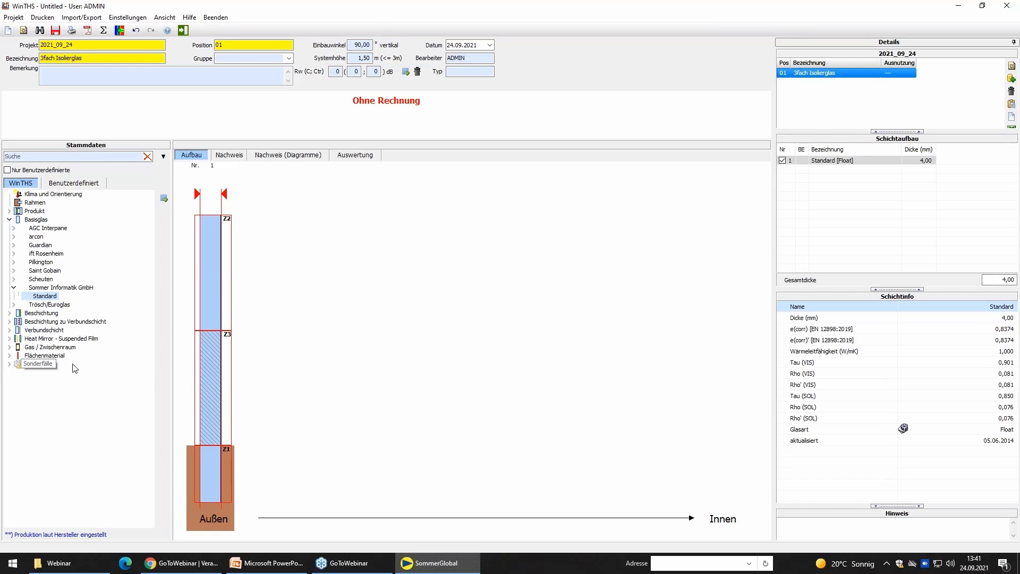
Add a PVB-Folie interlayer behind the outer pane and set its thickness to 0,76 mm
left_click(9, 330)
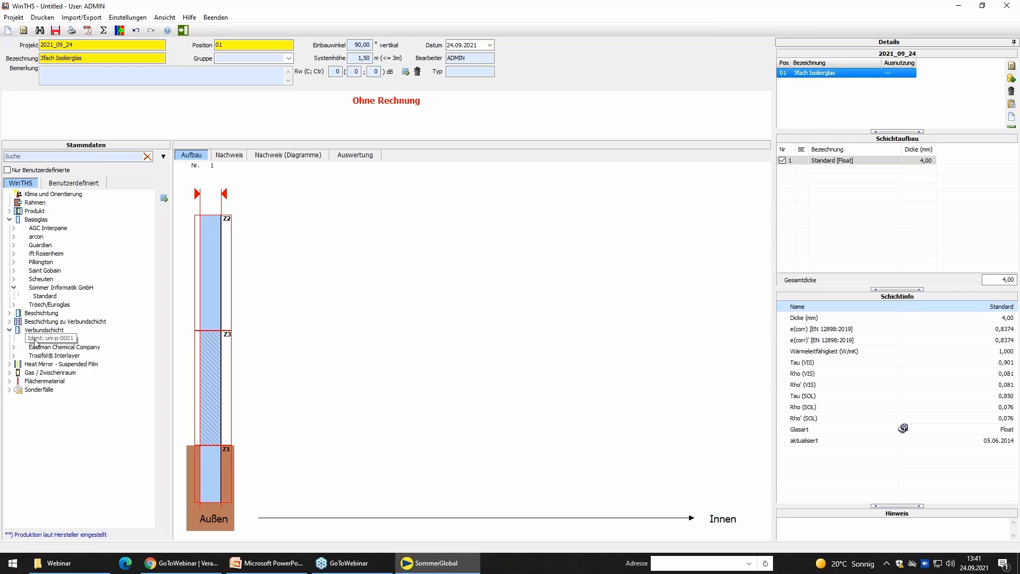
double_click(35, 339)
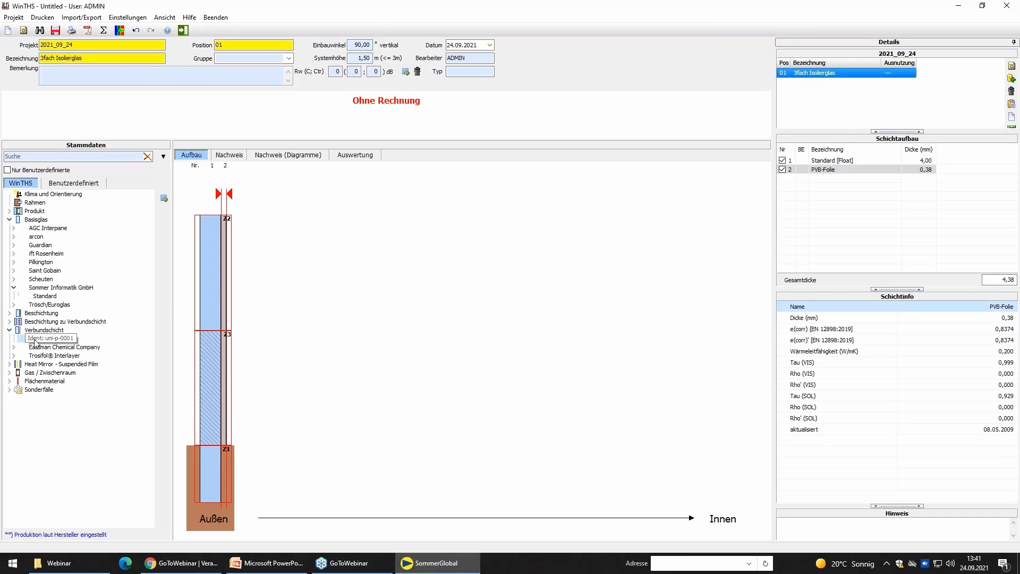
left_click(224, 277)
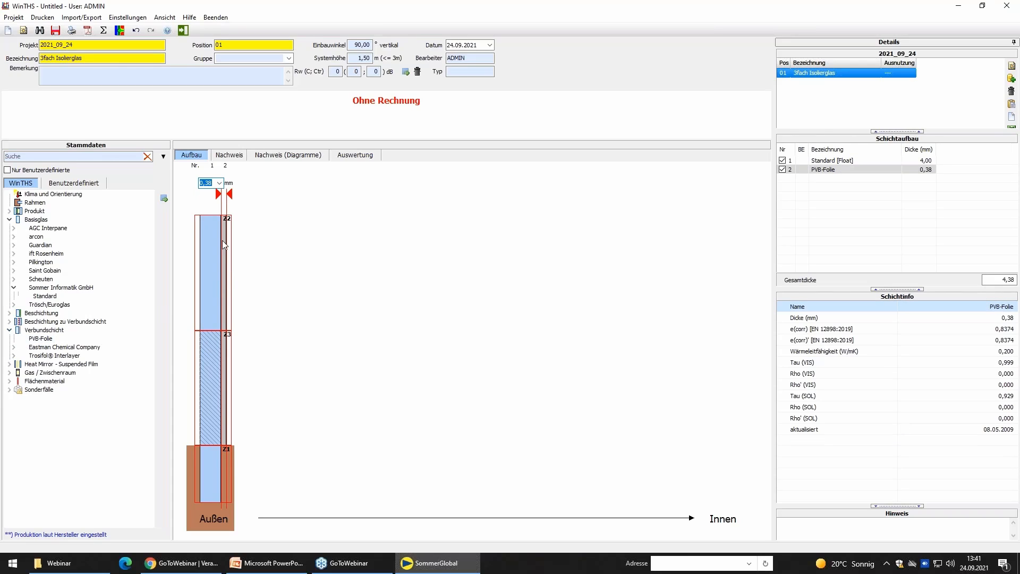
left_click(222, 182)
left_click(212, 200)
key("Return")
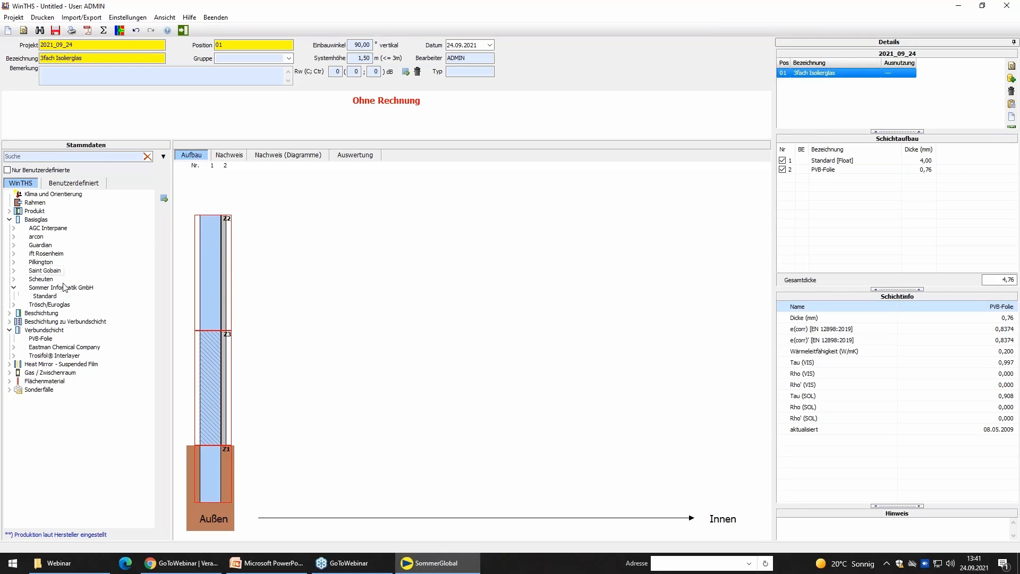
Complete the outer laminated glass with a second Standard float pane and add a 16 mm 90% Argon gap behind it
double_click(51, 298)
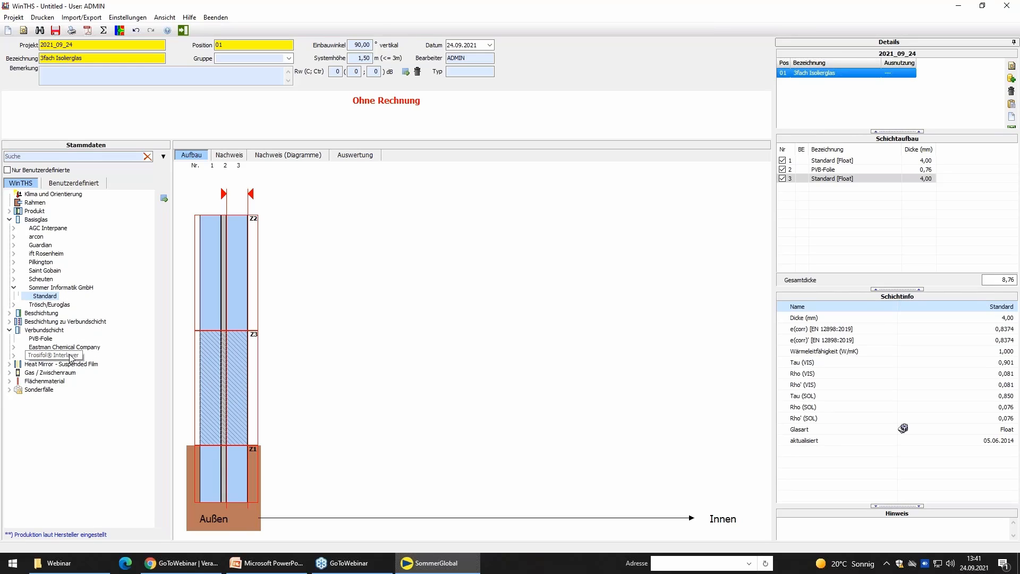
left_click(10, 373)
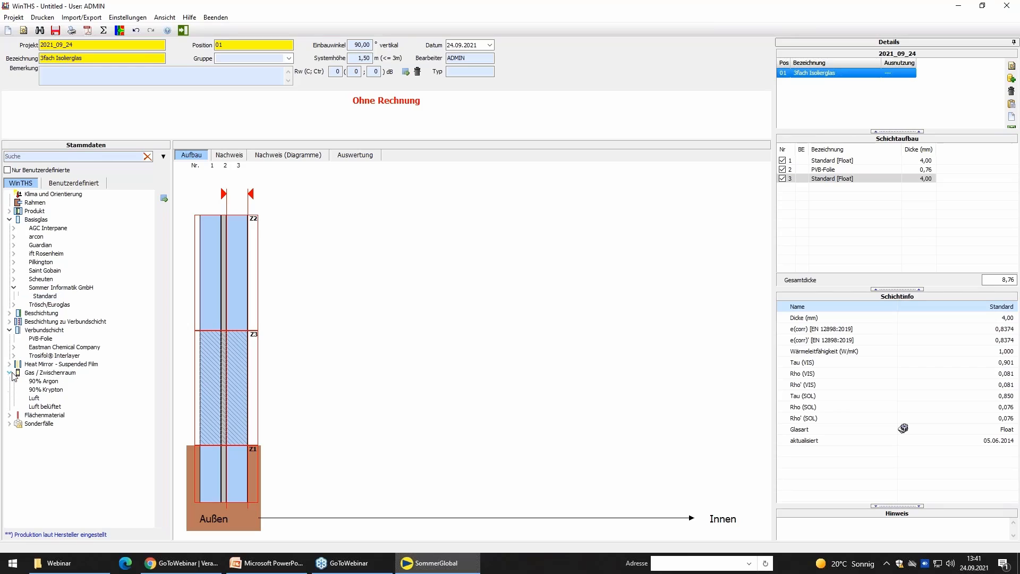
double_click(43, 382)
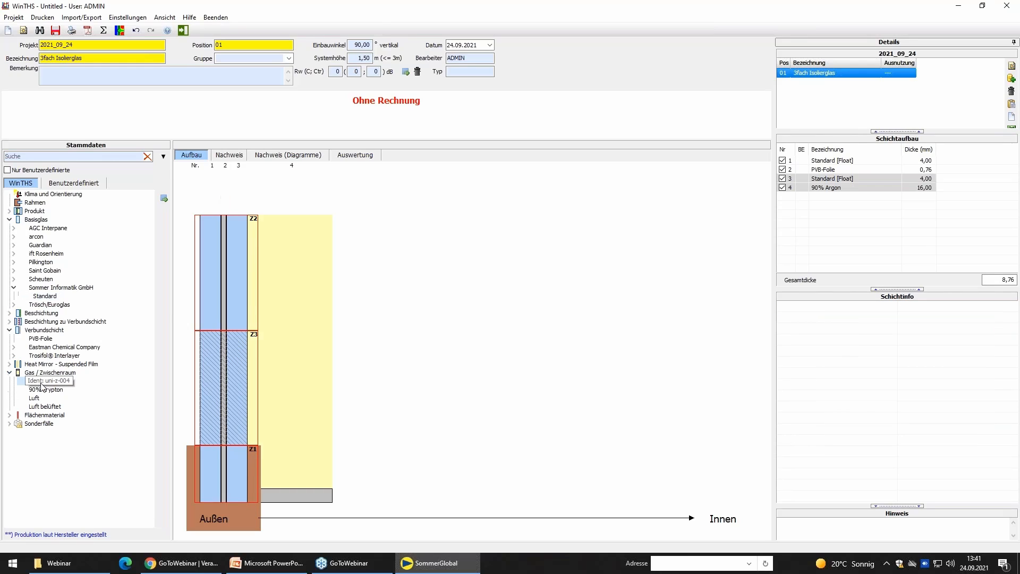
left_click(294, 336)
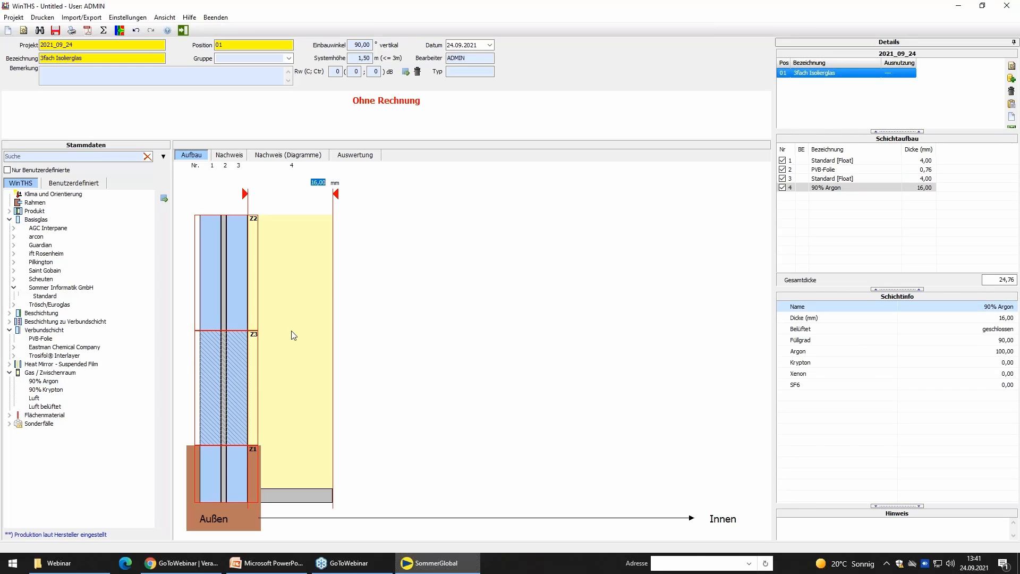
key("Return")
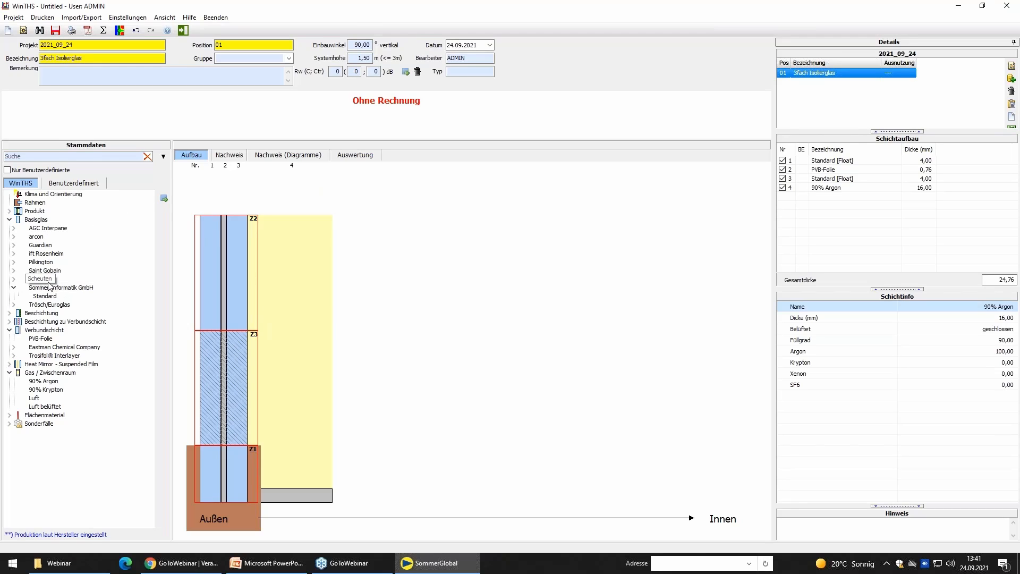
Extend the build-up with a middle Standard pane, a second 90% Argon gap and two adjacent Standard panes on the inside
double_click(52, 297)
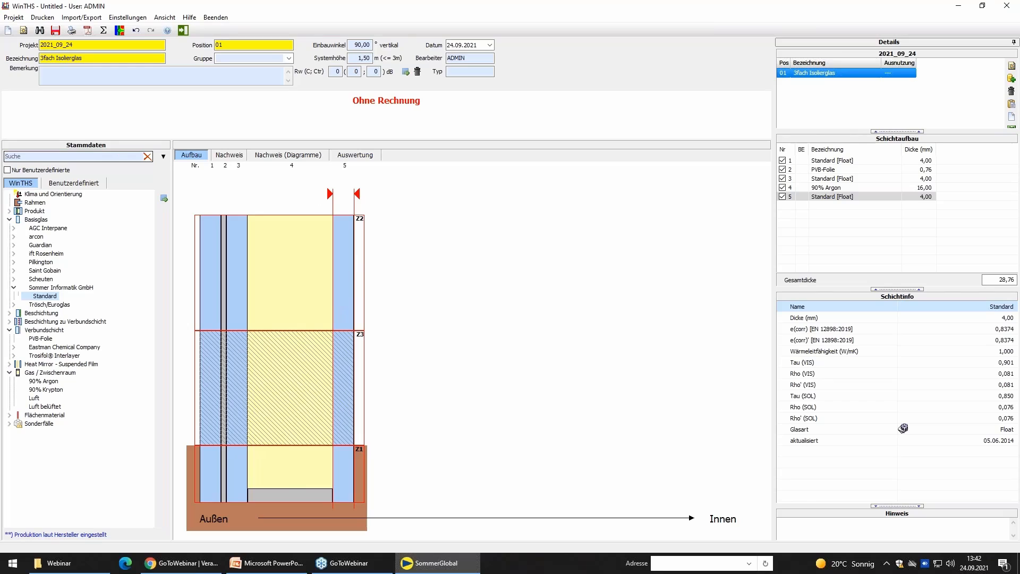
double_click(52, 382)
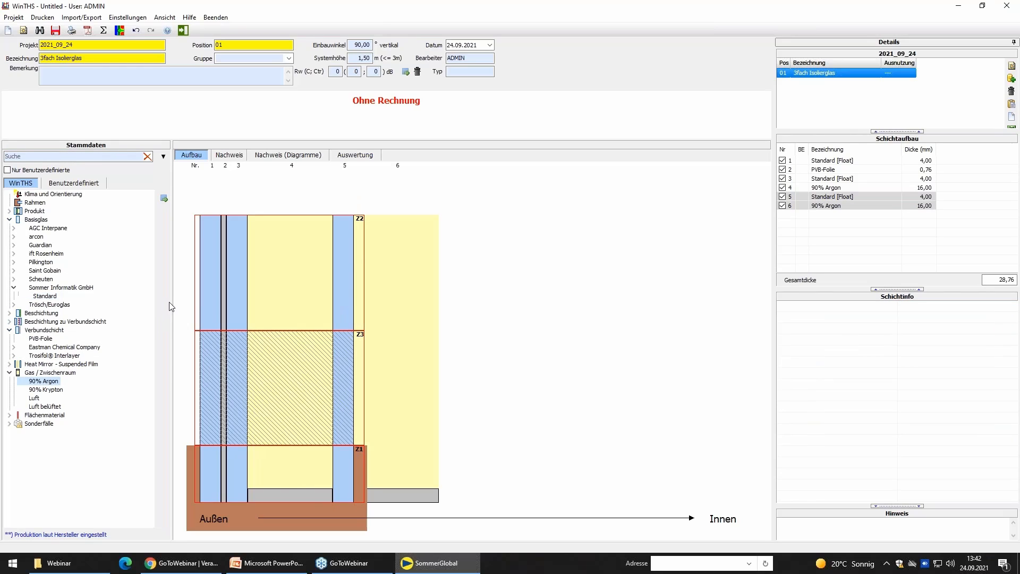
double_click(44, 296)
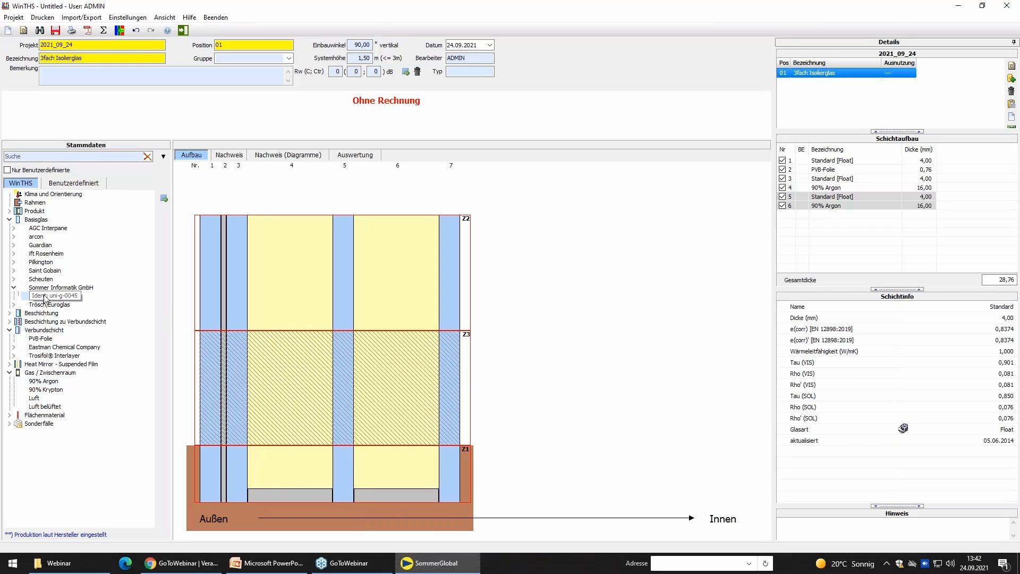
double_click(45, 297)
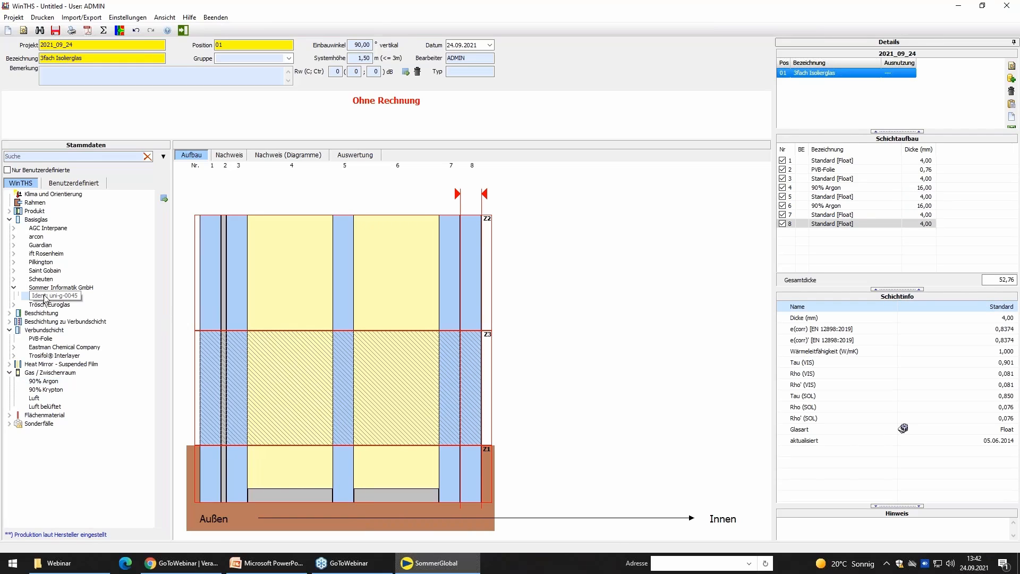
Insert a PVB-Folie between the two innermost Standard panes and set its thickness to 0,76 mm
left_click(42, 338)
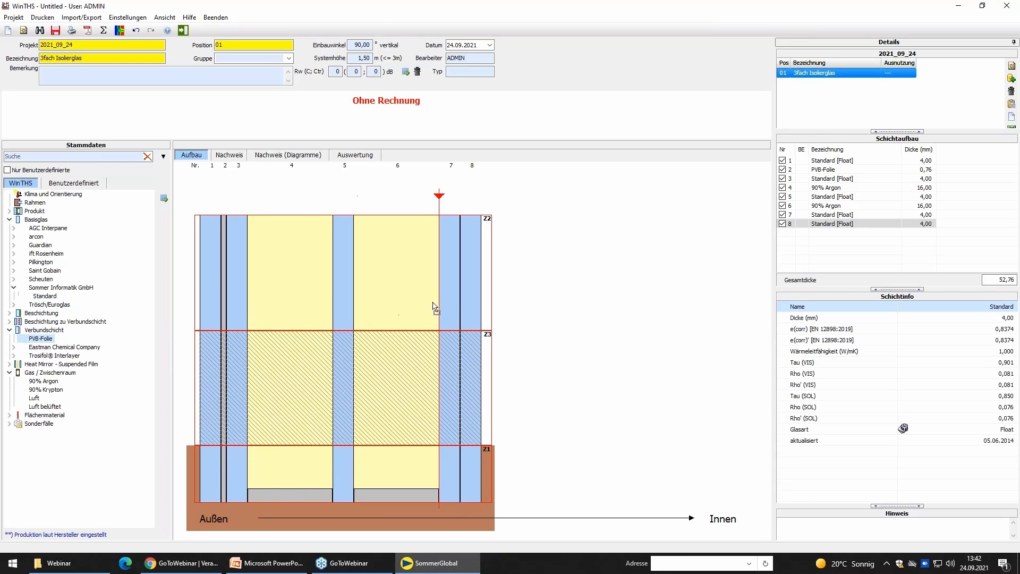
left_click(462, 302)
left_click(463, 302)
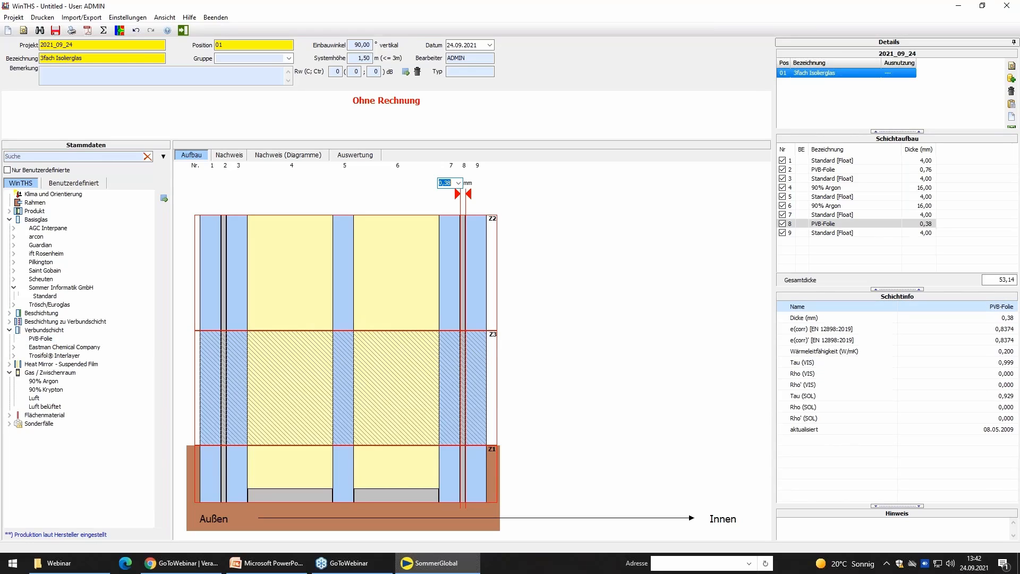
key("Down")
key("Down")
key("Return")
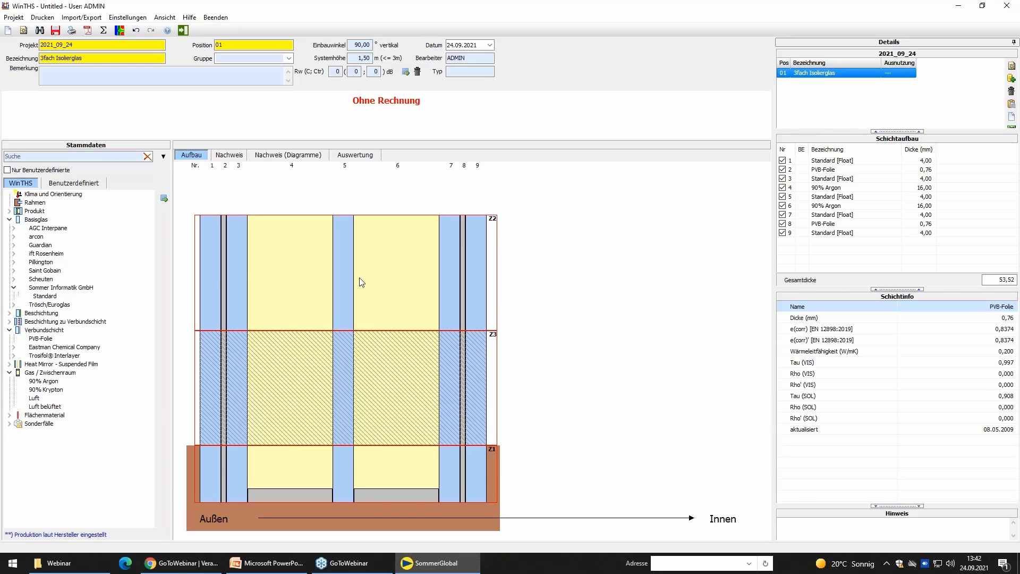
Insert the AGC Interpane heat-protection coating iplus 1.0 (εn=1%) on the gap-facing side of the inner laminated glass, without replacing the base glass
left_click(9, 313)
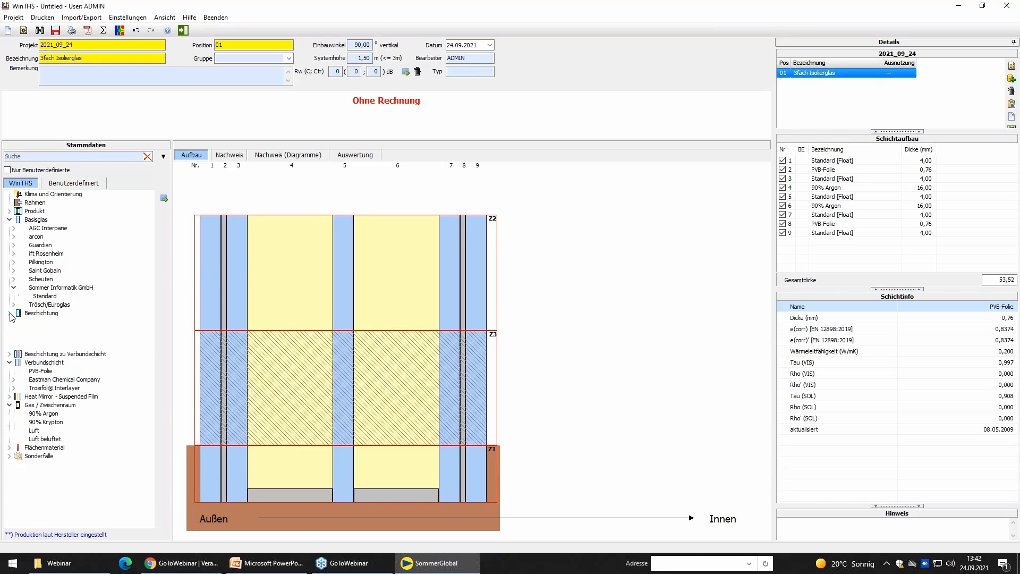
left_click(14, 321)
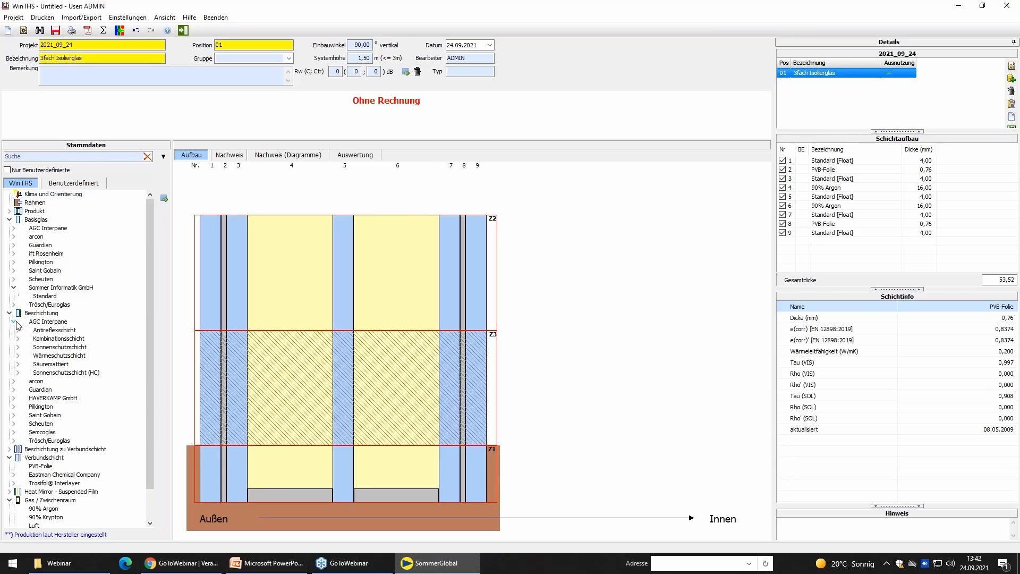
left_click(17, 355)
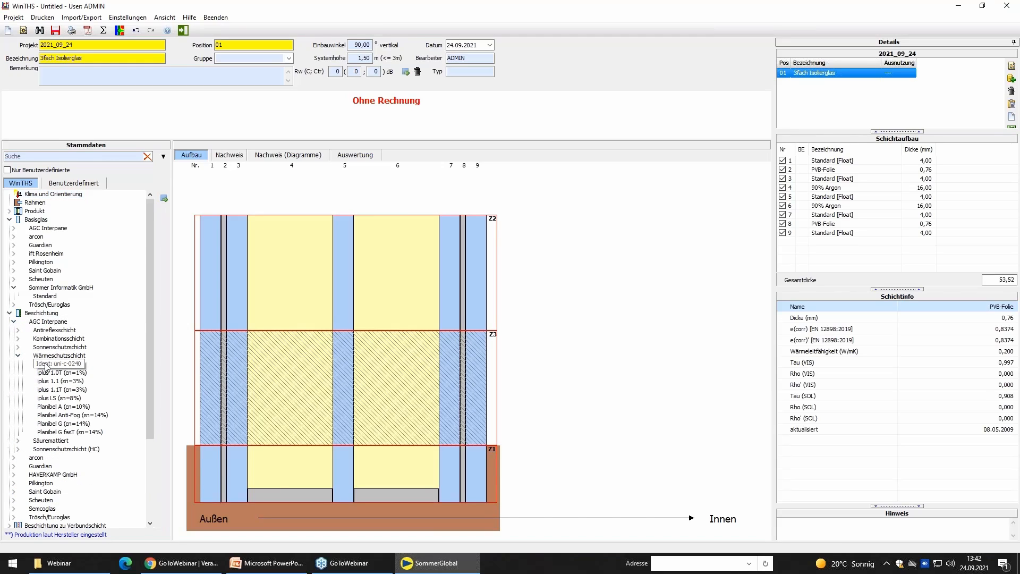
mouse_move(46, 366)
left_mouse_down()
mouse_move(245, 354)
mouse_move(436, 362)
left_mouse_up()
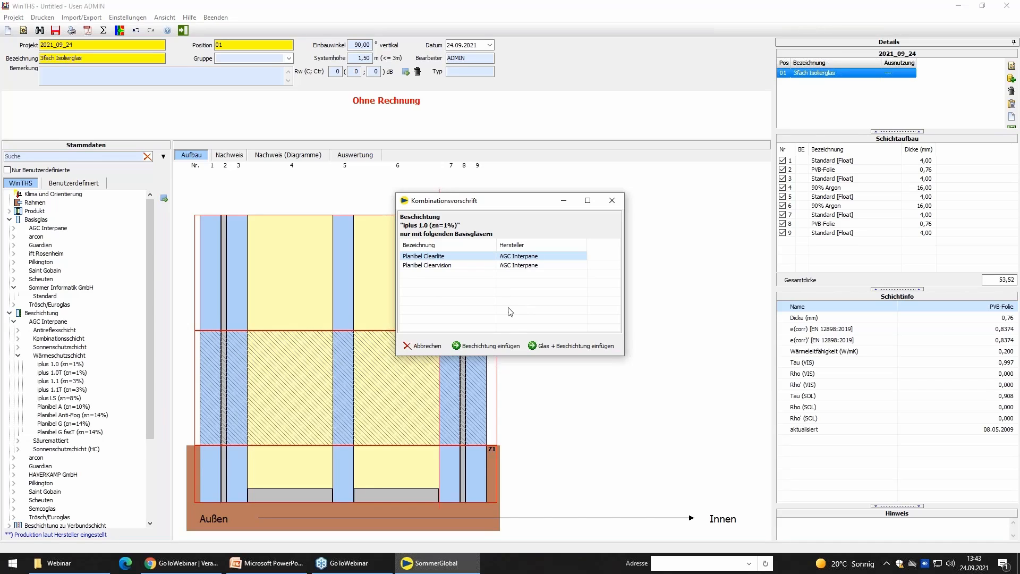
left_click(491, 347)
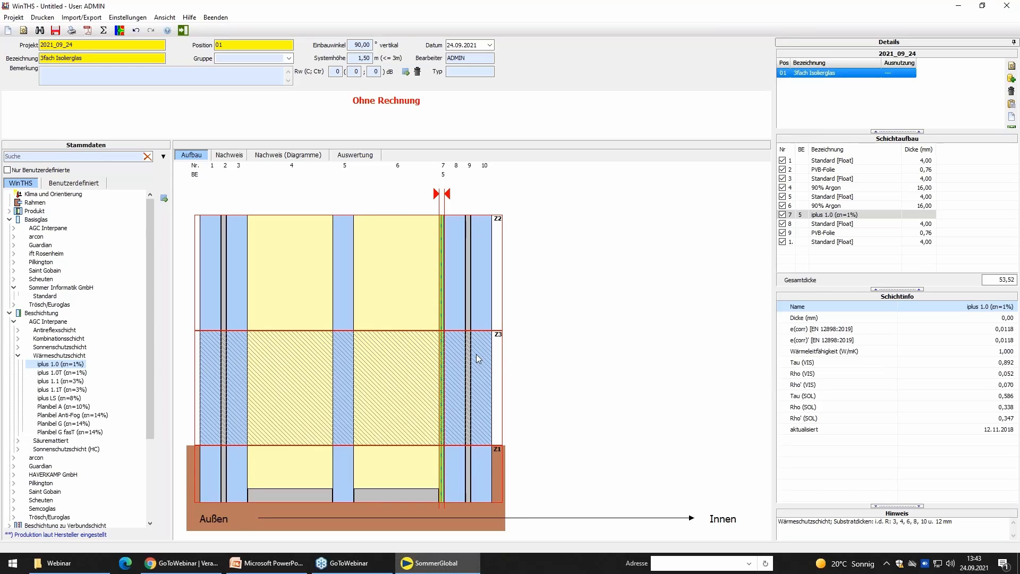
Add the Sommer Informatik surface material Orange as interior shading behind the innermost pane
left_click(9, 313)
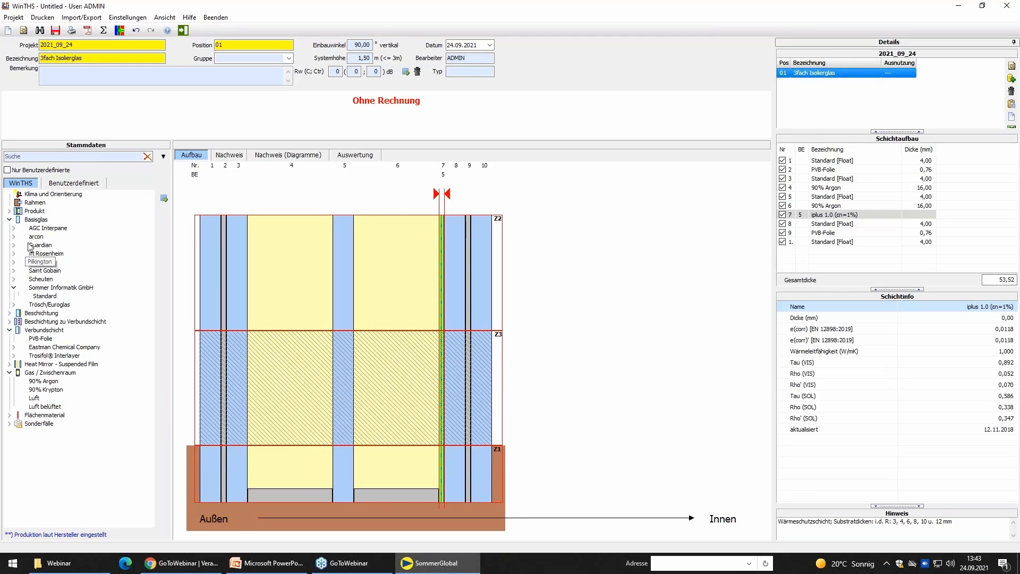
left_click(9, 220)
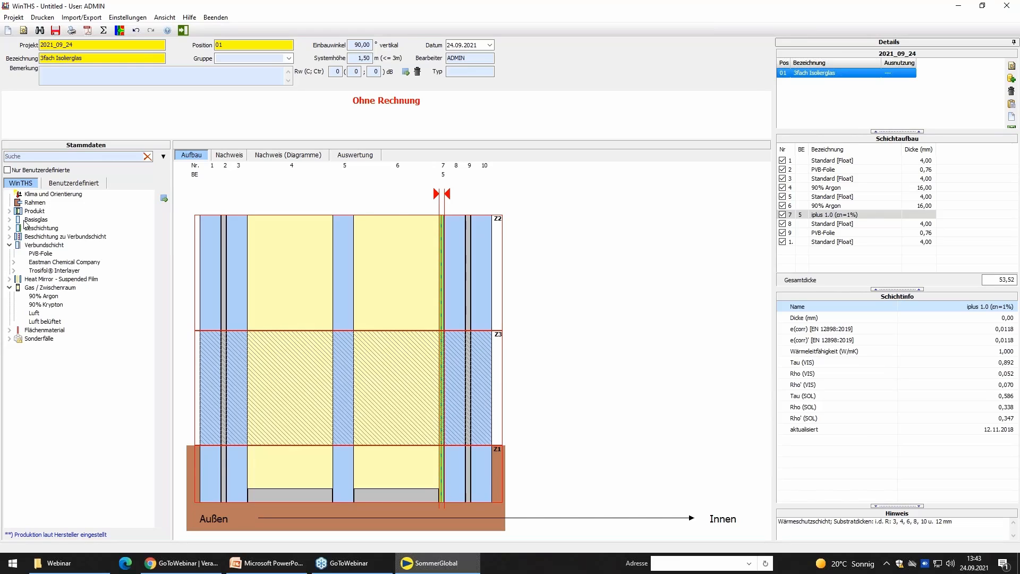
left_click(10, 330)
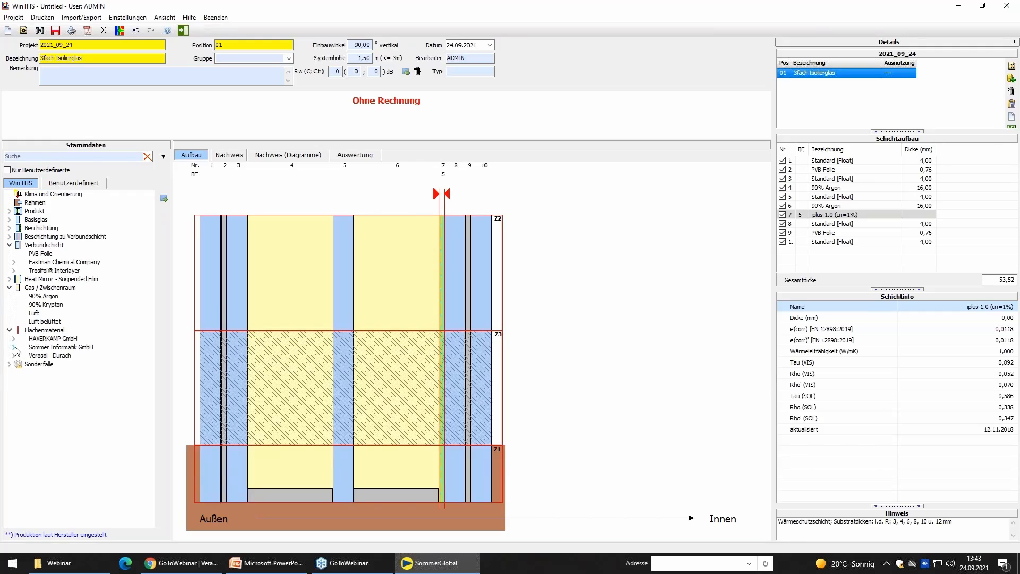
left_click(14, 347)
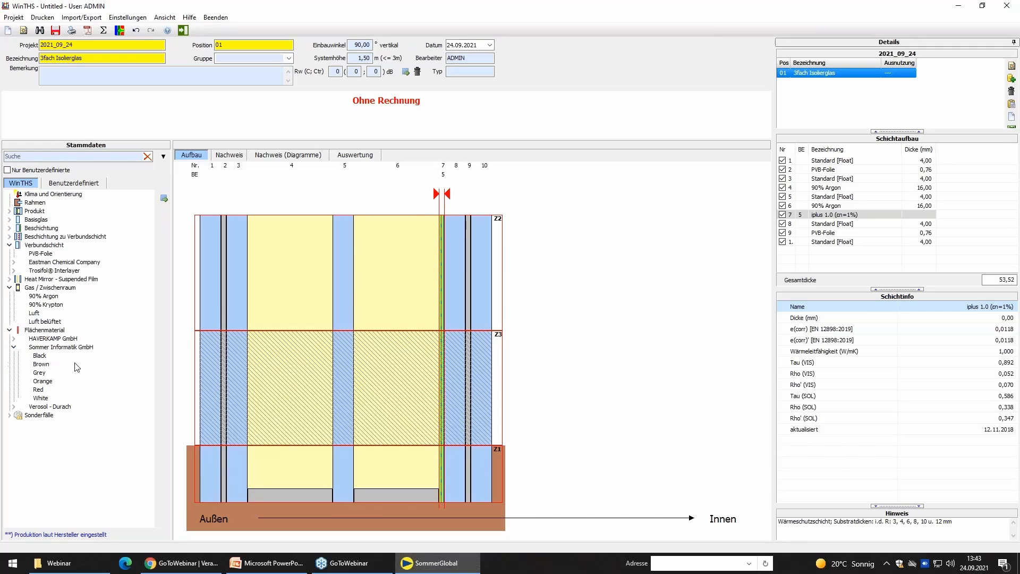
double_click(48, 382)
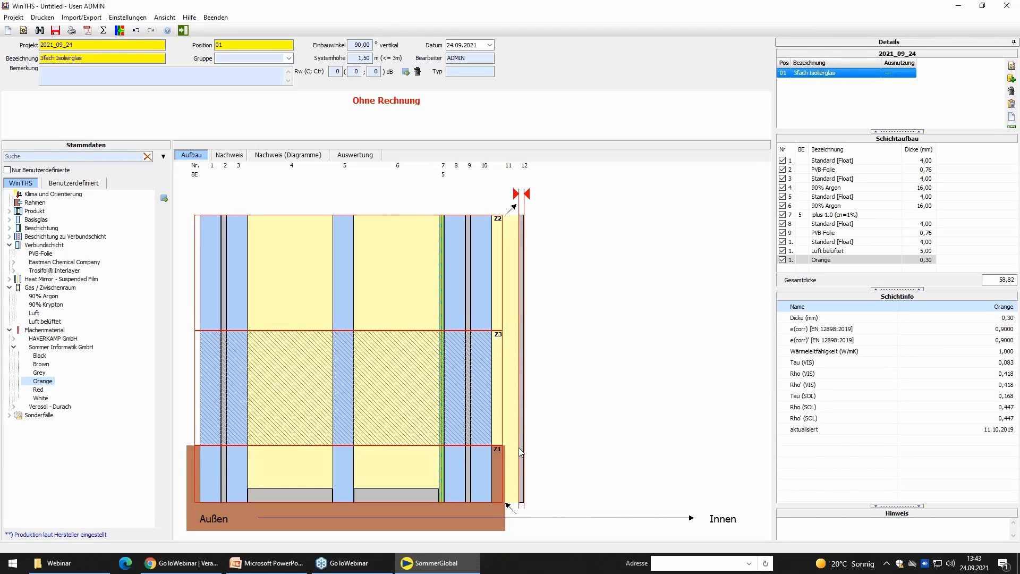
left_click(534, 412)
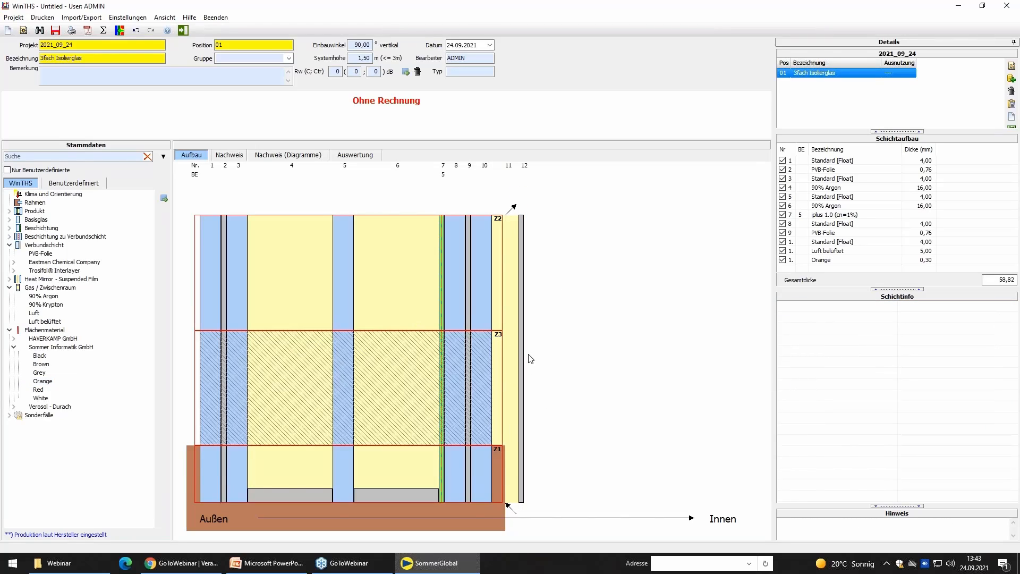
Set the ventilated air gap in front of the Orange shading to 50 mm and run the thermal stress calculation
left_click(511, 300)
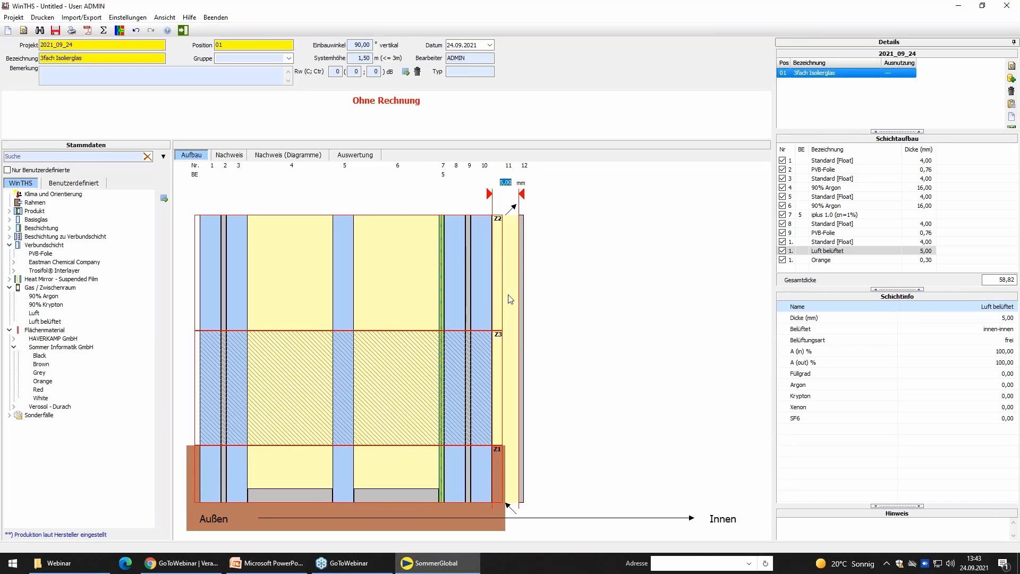
left_click(503, 182)
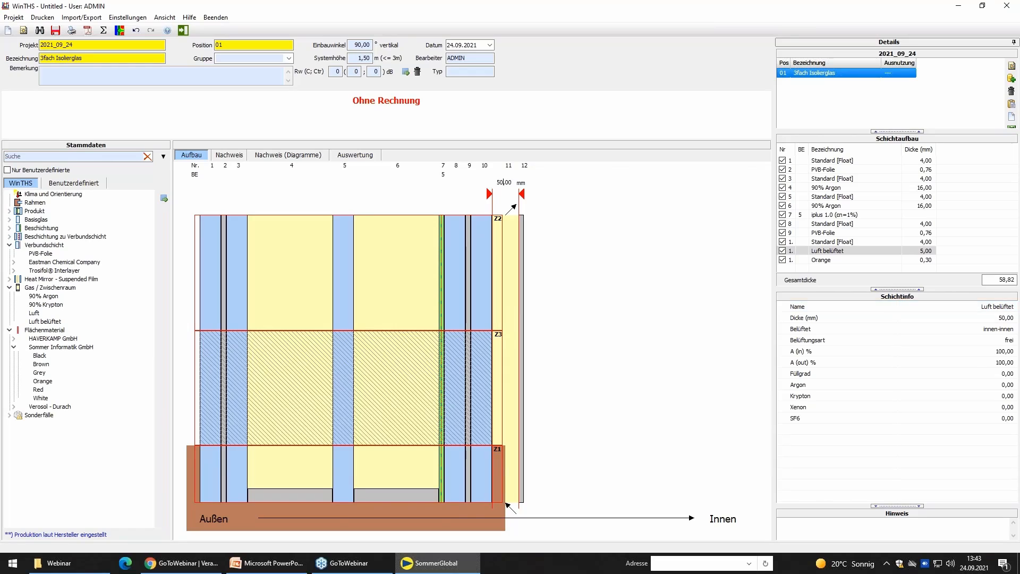
key("Return")
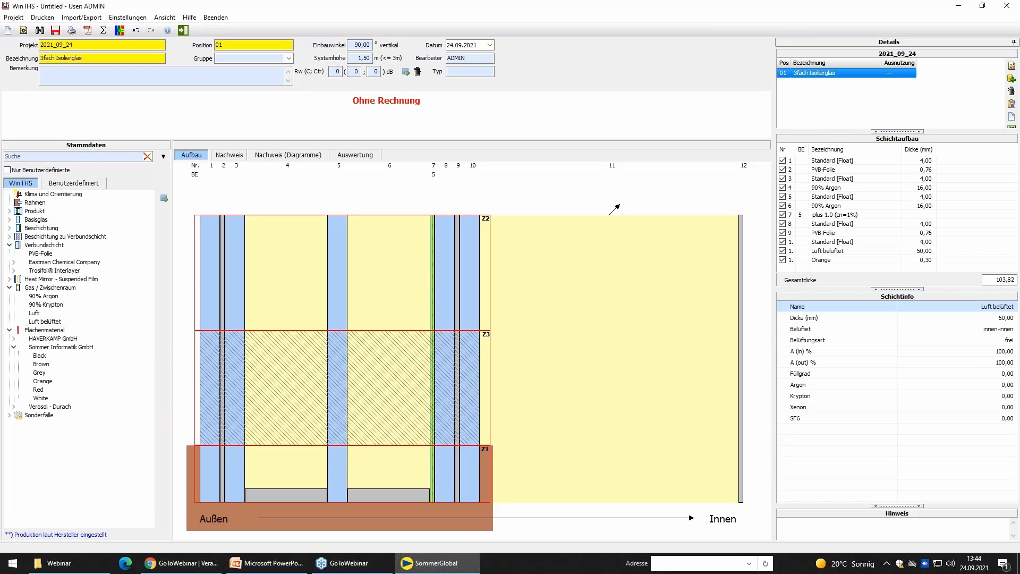
left_click(101, 33)
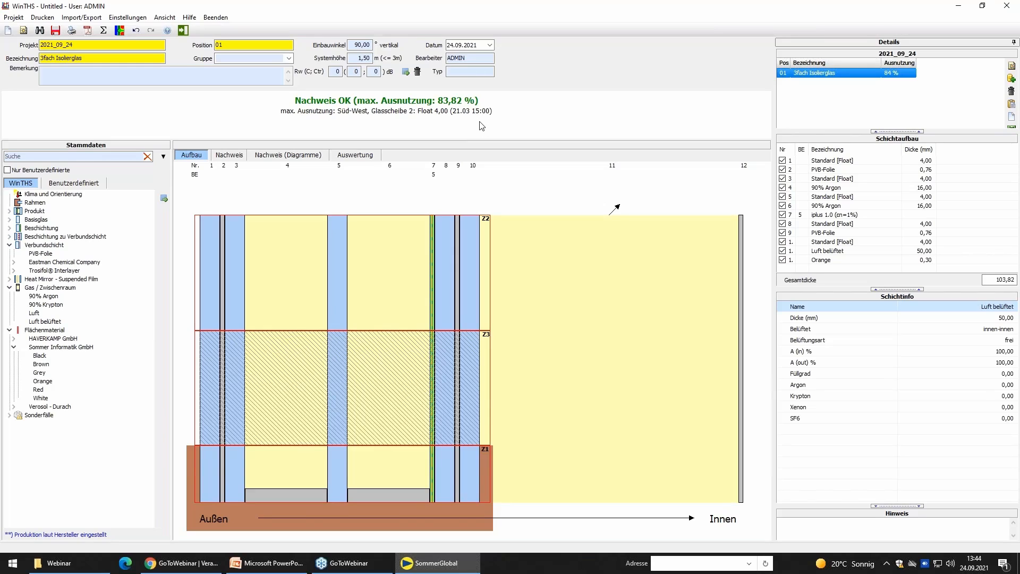
Examine the Nachweis report, including layer build-up, boundary conditions, location, stress comparison and the per-pane utilisation table for Süd-West
left_click(230, 156)
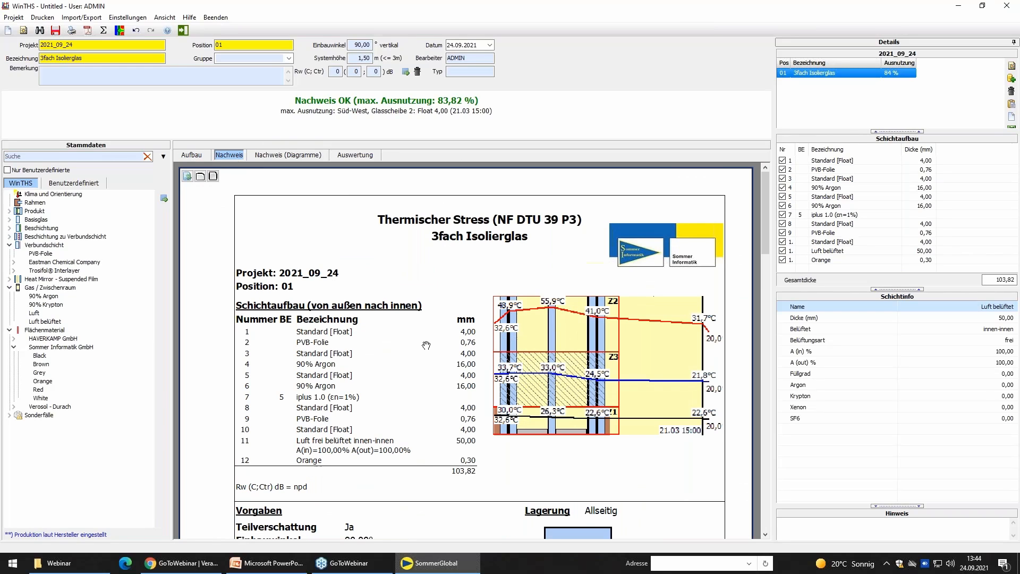
scroll(428, 346, "down", 1)
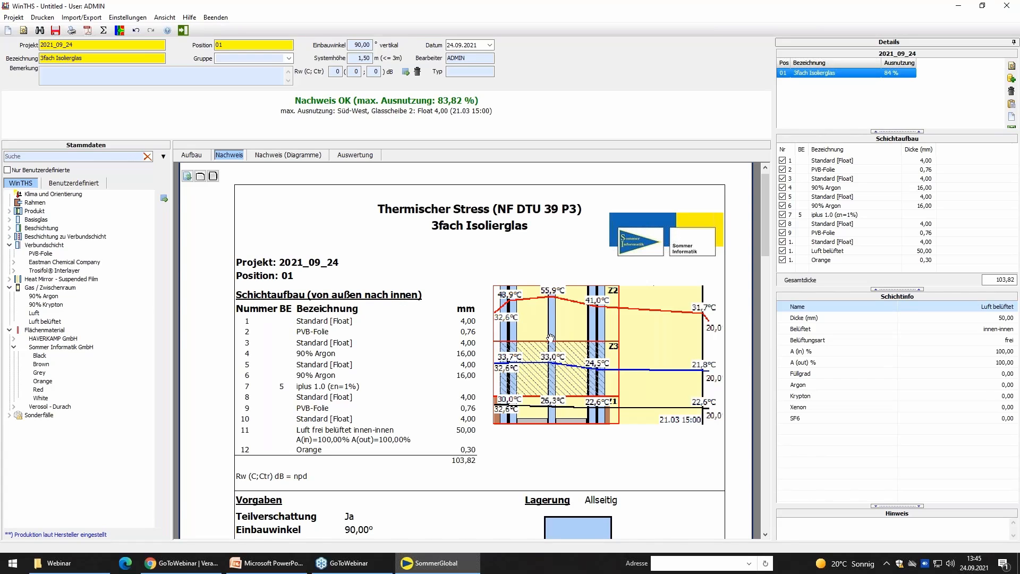
scroll(528, 469, "down", 1)
scroll(529, 468, "down", 5)
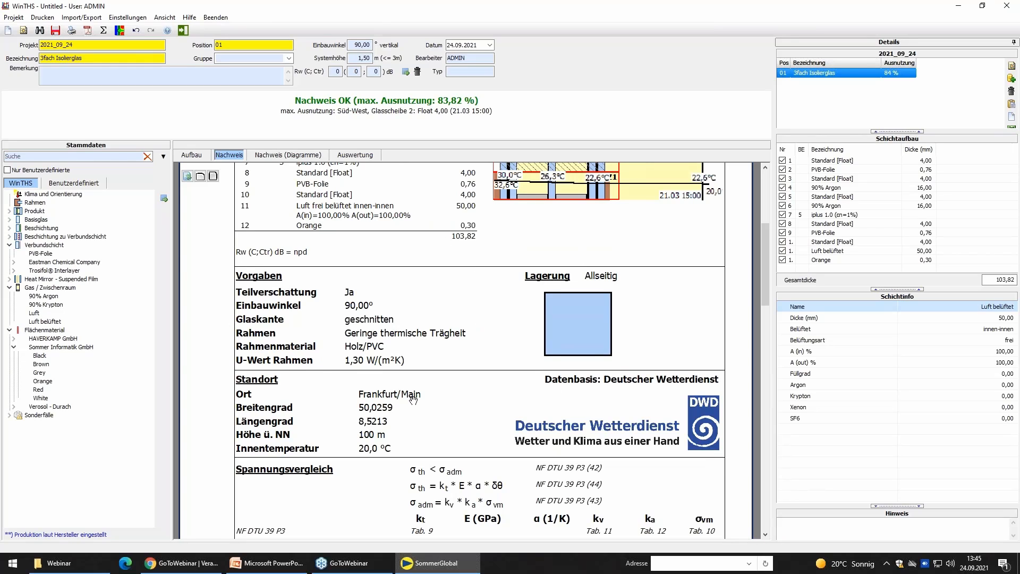
scroll(413, 400, "down", 3)
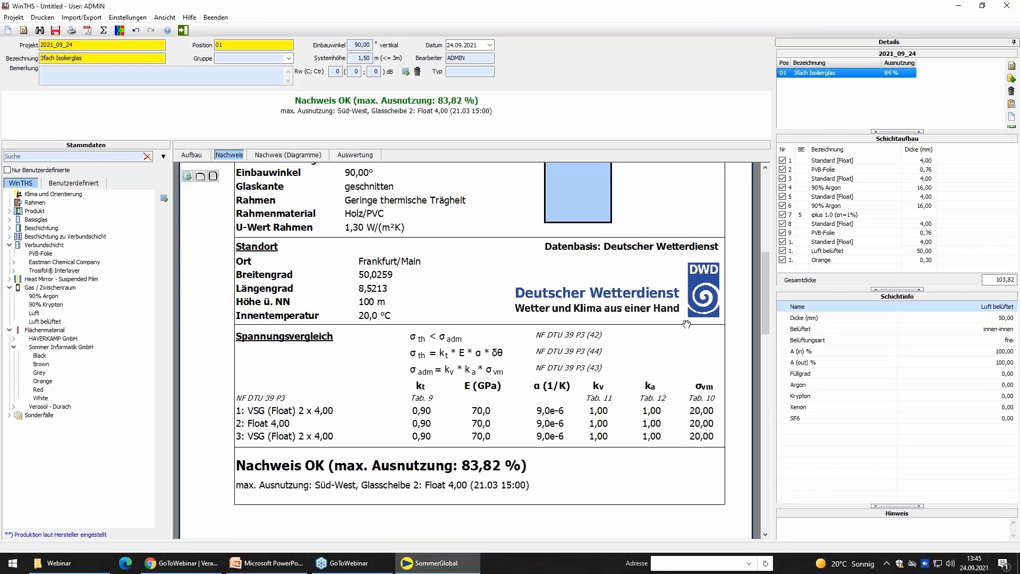
scroll(534, 418, "down", 1)
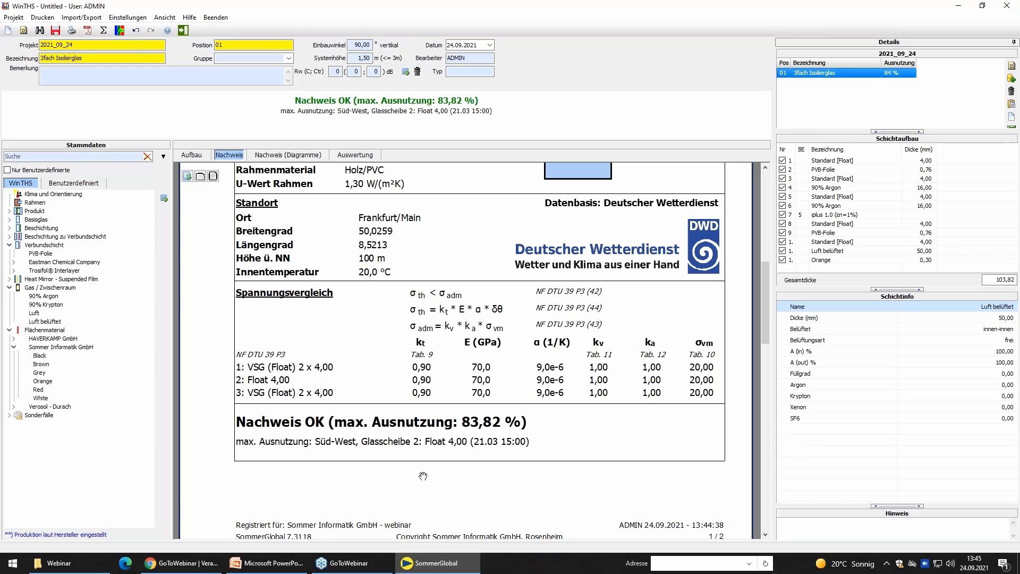
left_click_drag(422, 476, 429, 467)
scroll(430, 467, "down", 2)
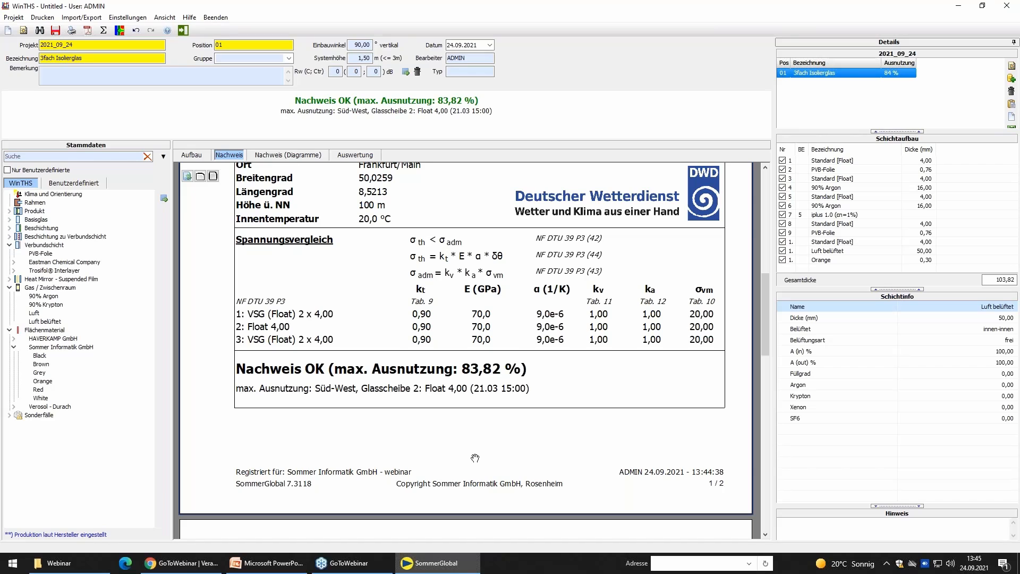
scroll(475, 458, "down", 8)
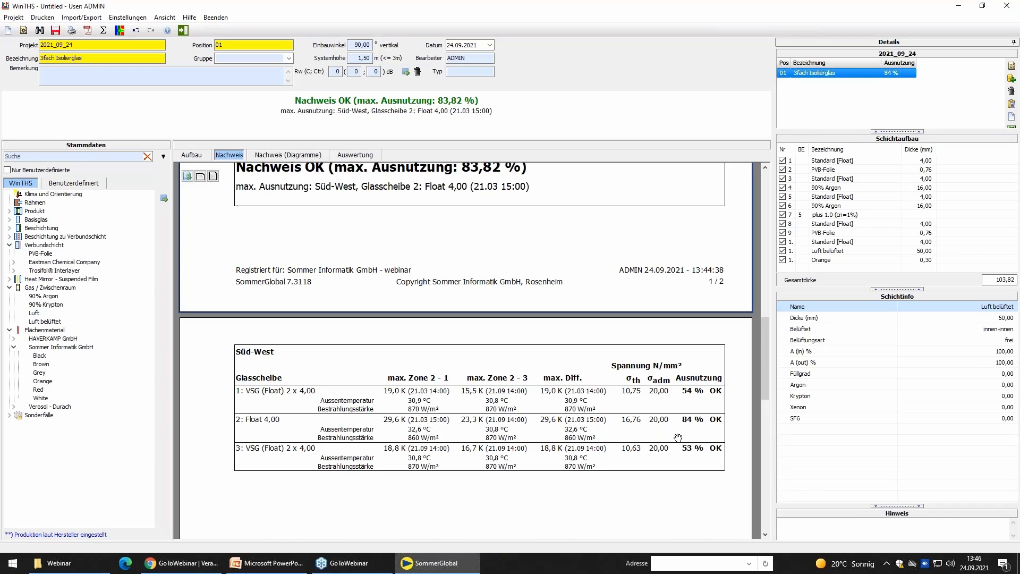
left_click_drag(674, 439, 687, 409)
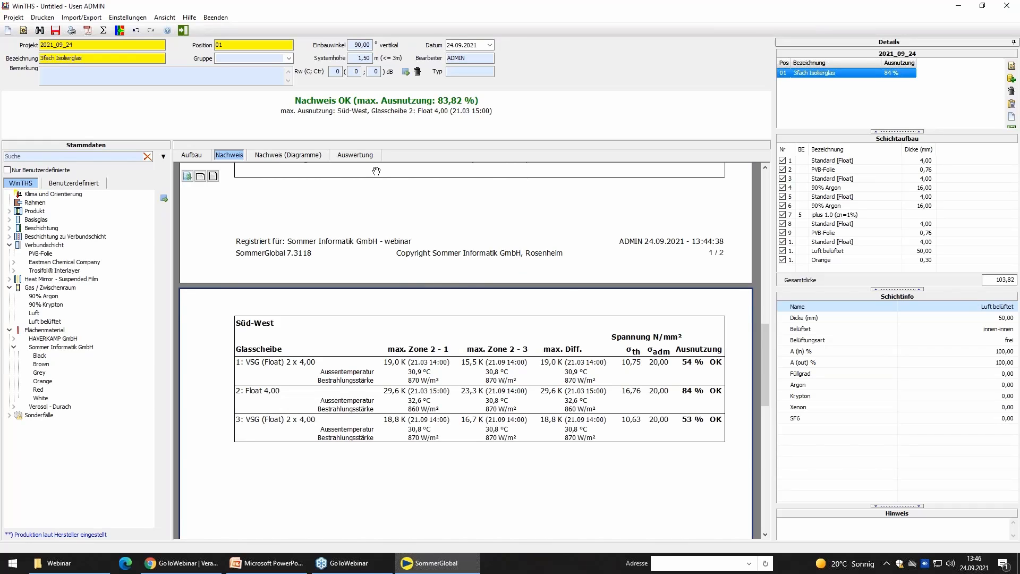
Display the temperature evaluation as a colour gradient for 21.09. and step through the day's hours, stopping at 15:00
left_click(350, 155)
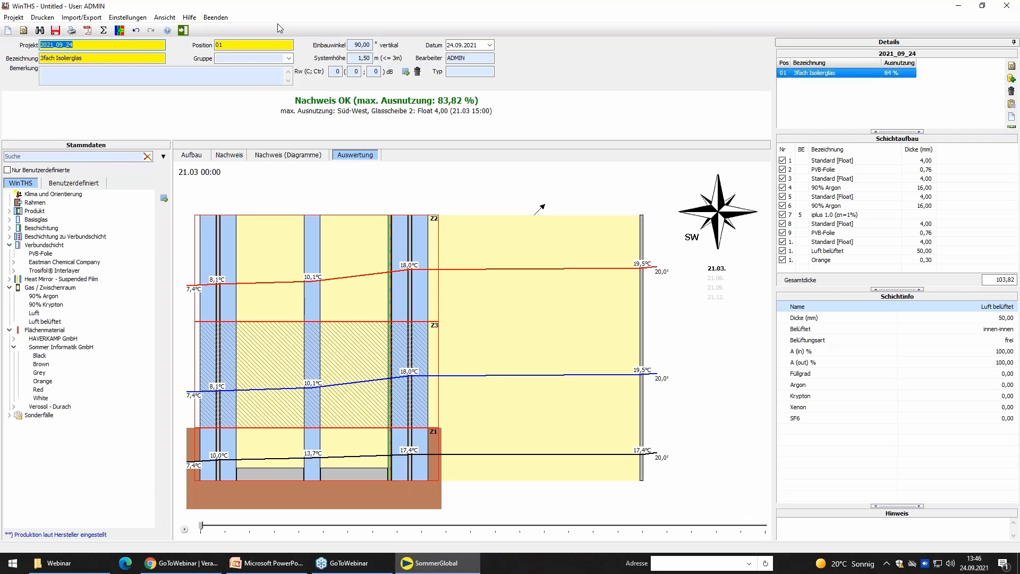
left_click(120, 31)
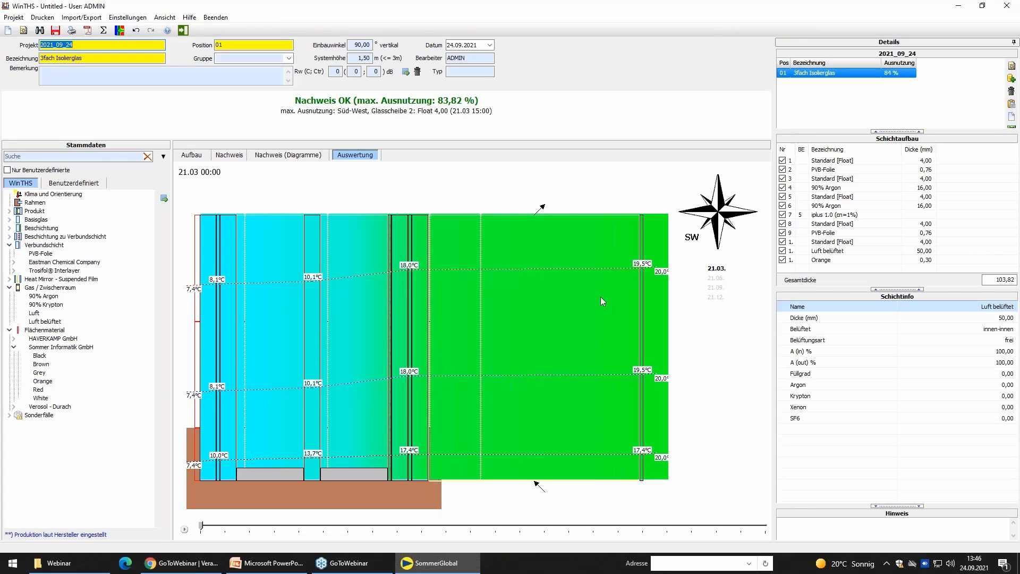
left_click(718, 288)
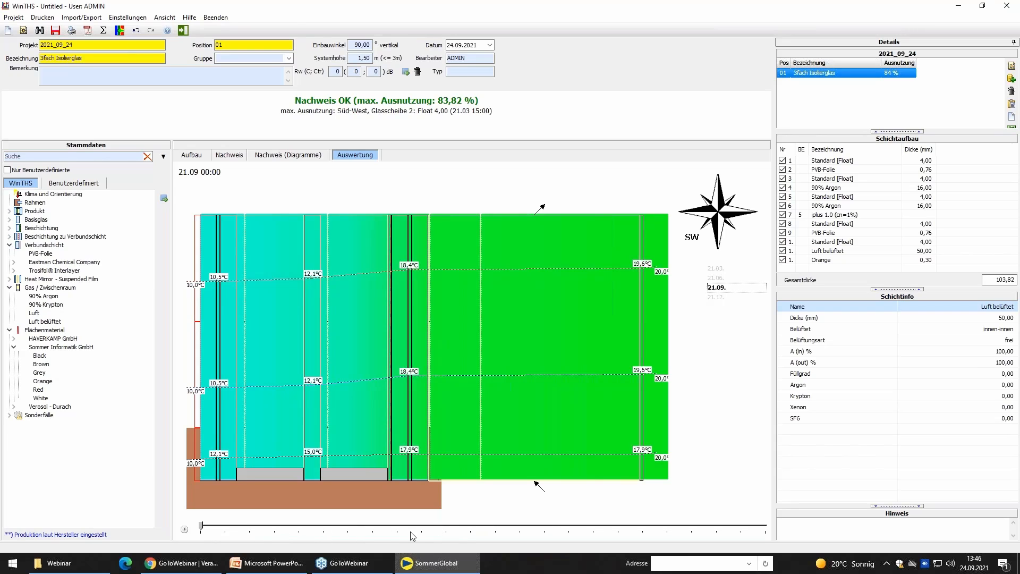
left_click(204, 527)
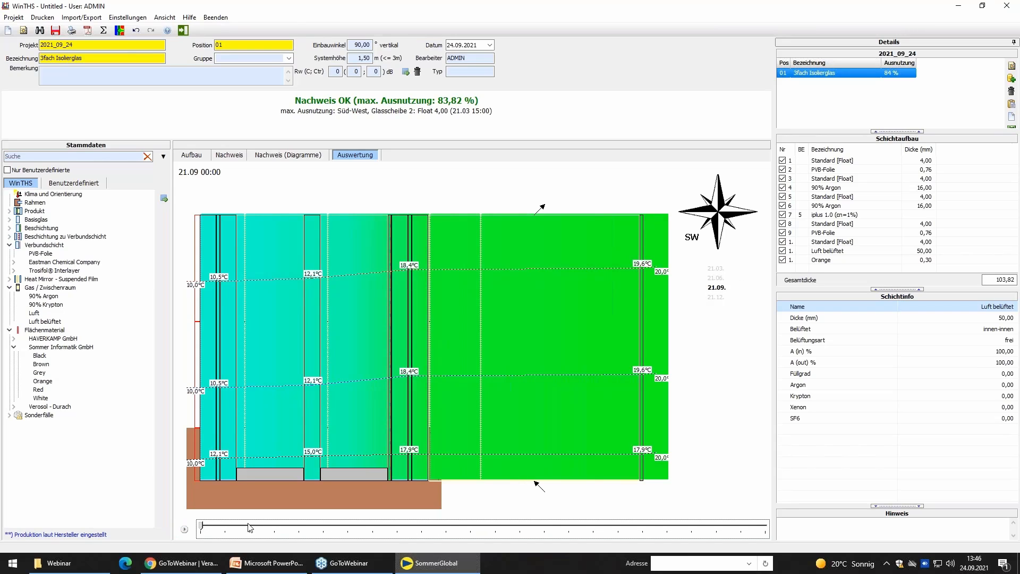
left_click(379, 527)
left_click(421, 530)
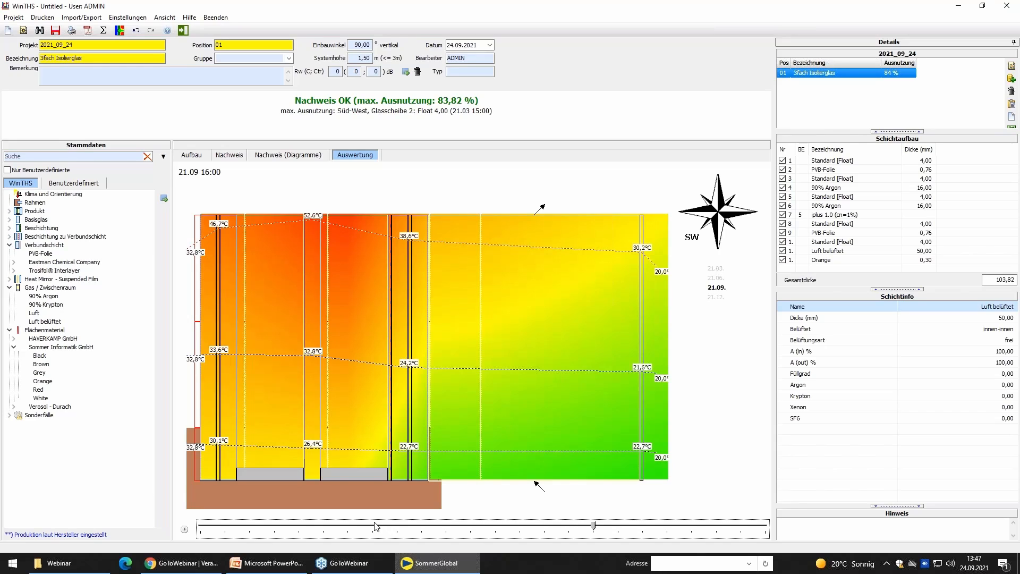
left_click(376, 526)
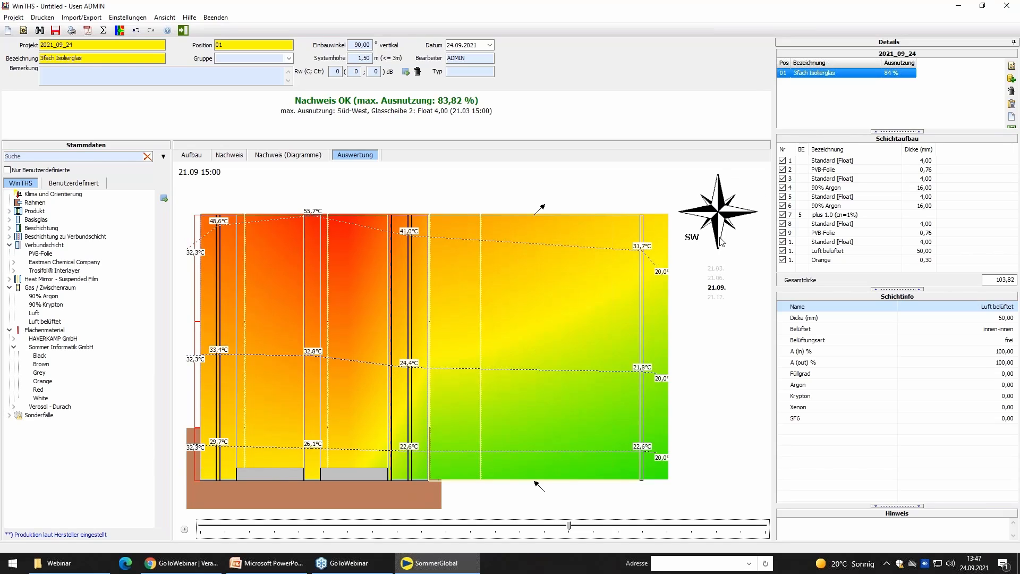
Compare the 15:00 temperature distributions for 21.03., 21.06. and 21.09
left_click(717, 269)
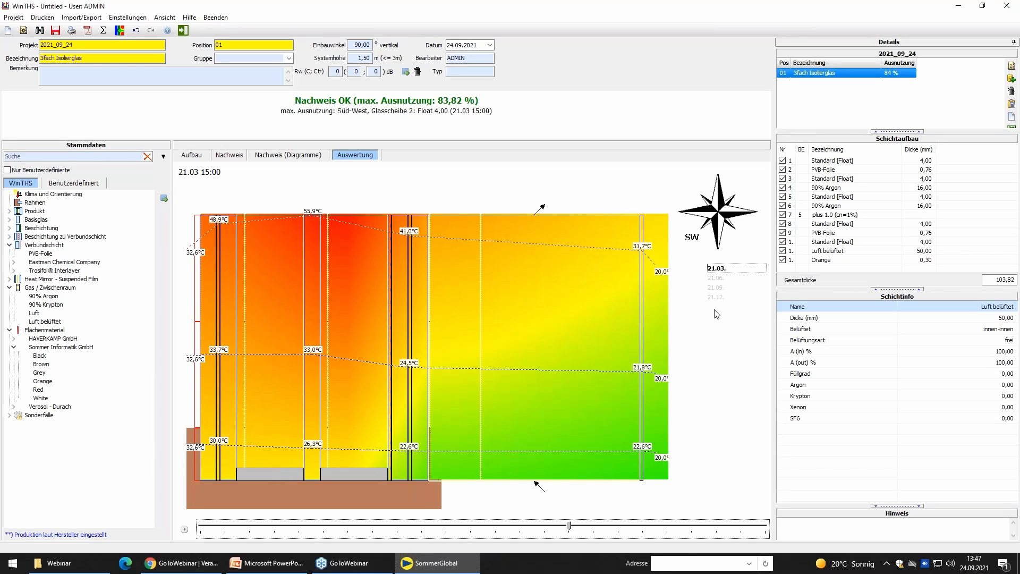
left_click(718, 281)
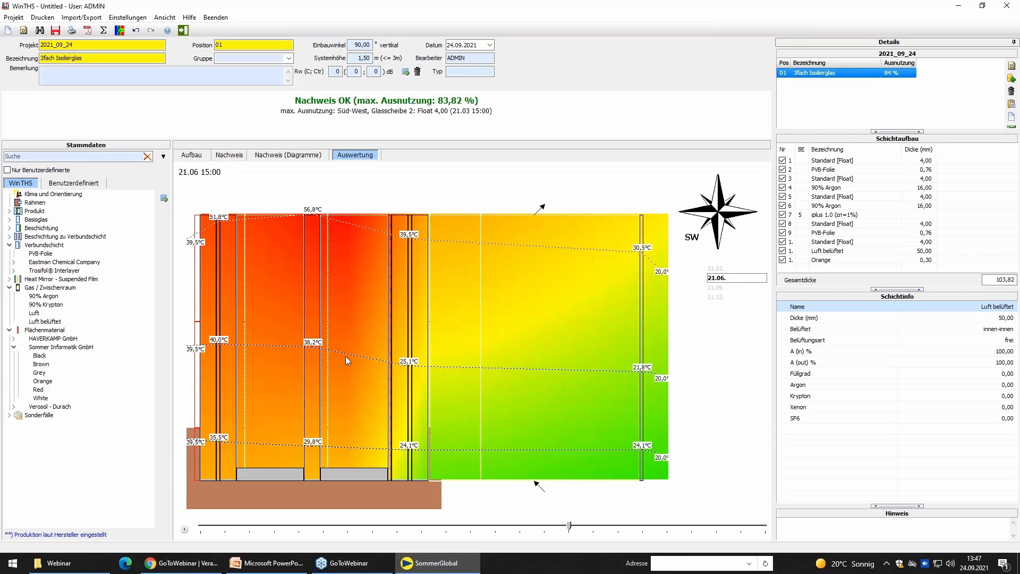
left_click(718, 295)
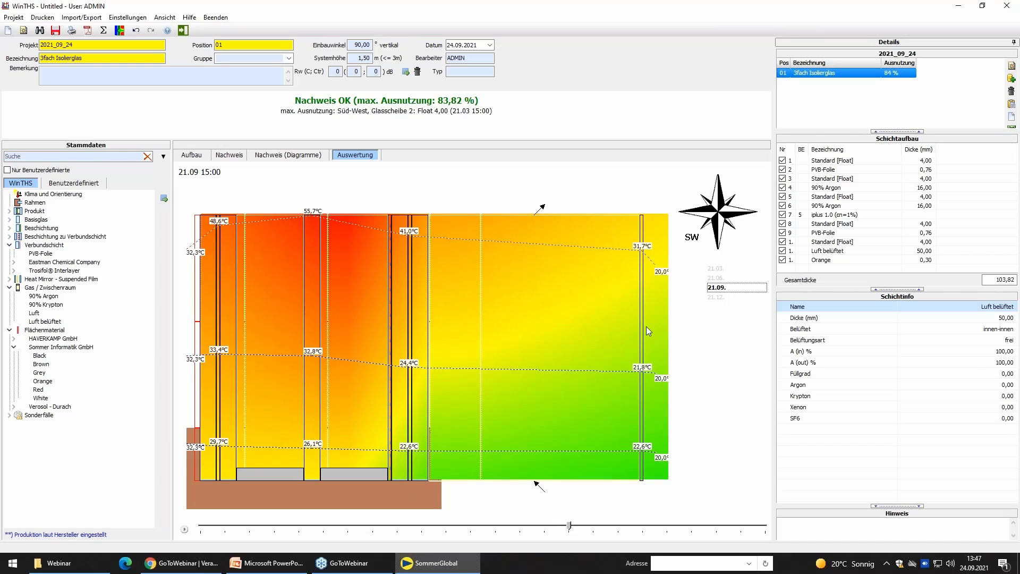
Return to the layer build-up, save the project and duplicate the 3fach Isolierglas position as position 02
left_click(184, 158)
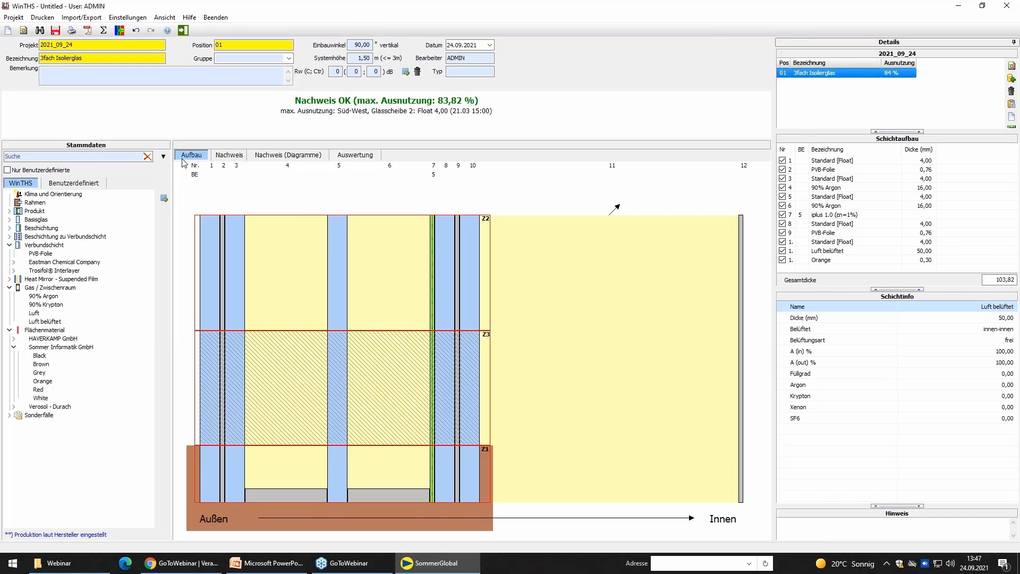
left_click(56, 30)
left_click(842, 78)
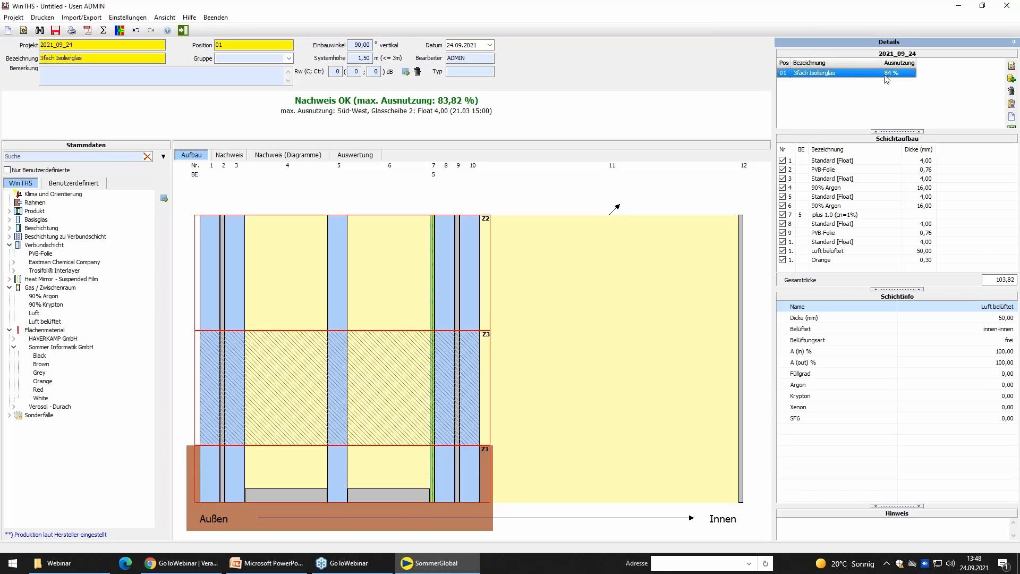
left_click(1012, 80)
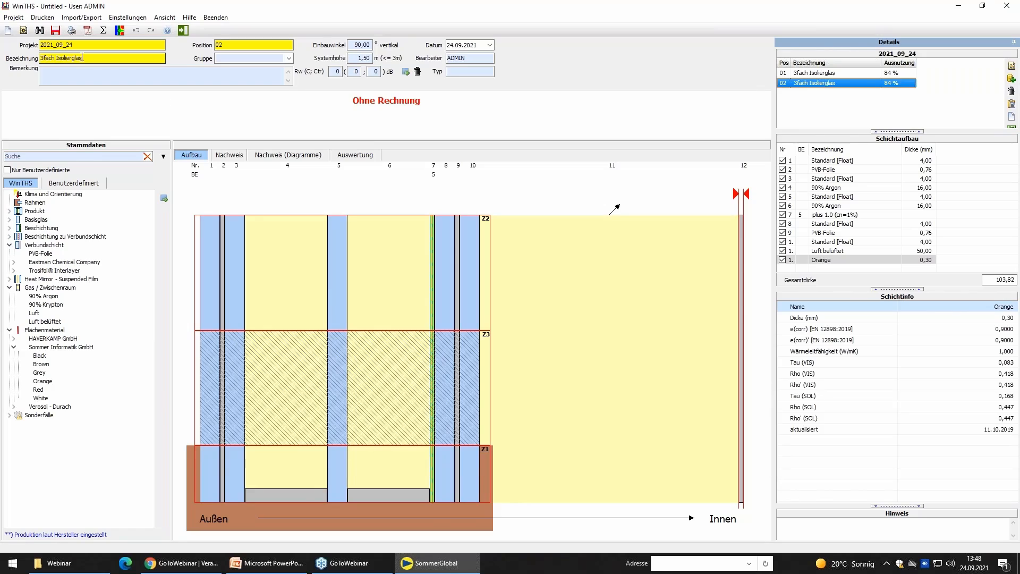
Extend the description of position 02 to "3fach Isolierglas Mittelscheibe grün"
left_click(93, 58)
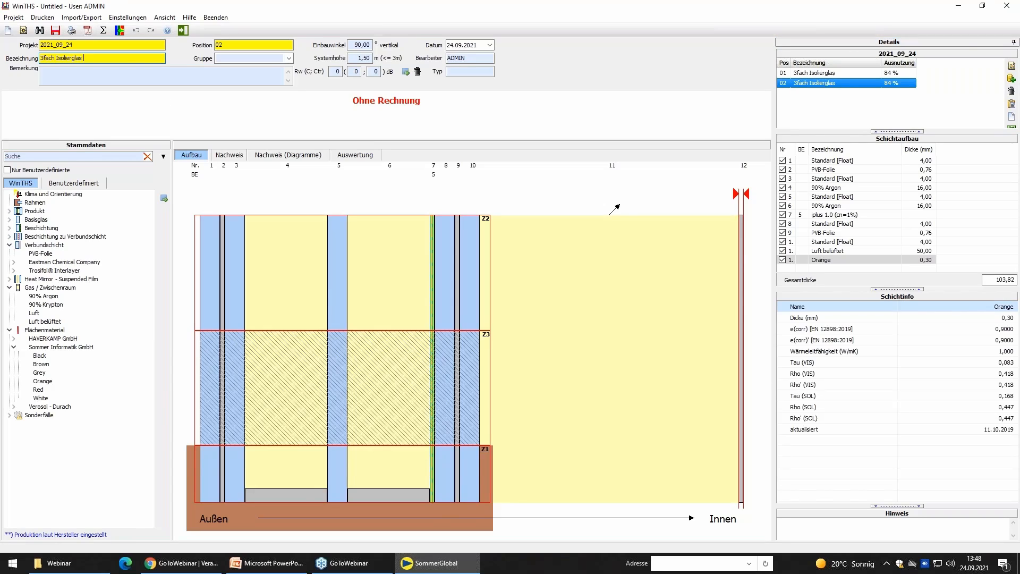
type("Mittelscheibe grün")
Replace the middle Standard float pane, layer 5, with AGC Interpane Planibel grün between the two argon cavities
left_click(338, 278)
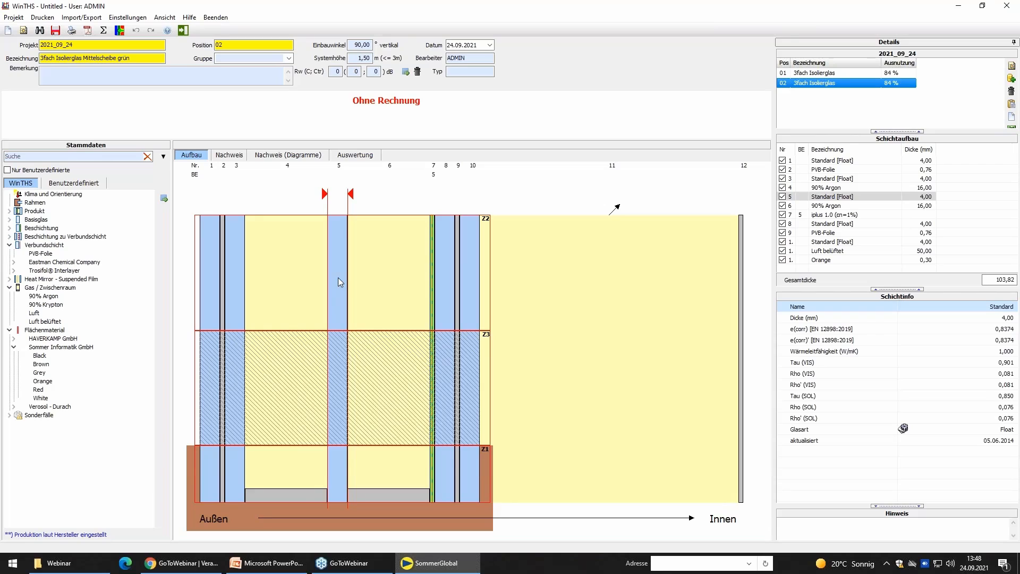
right_click(338, 278)
left_click(404, 343)
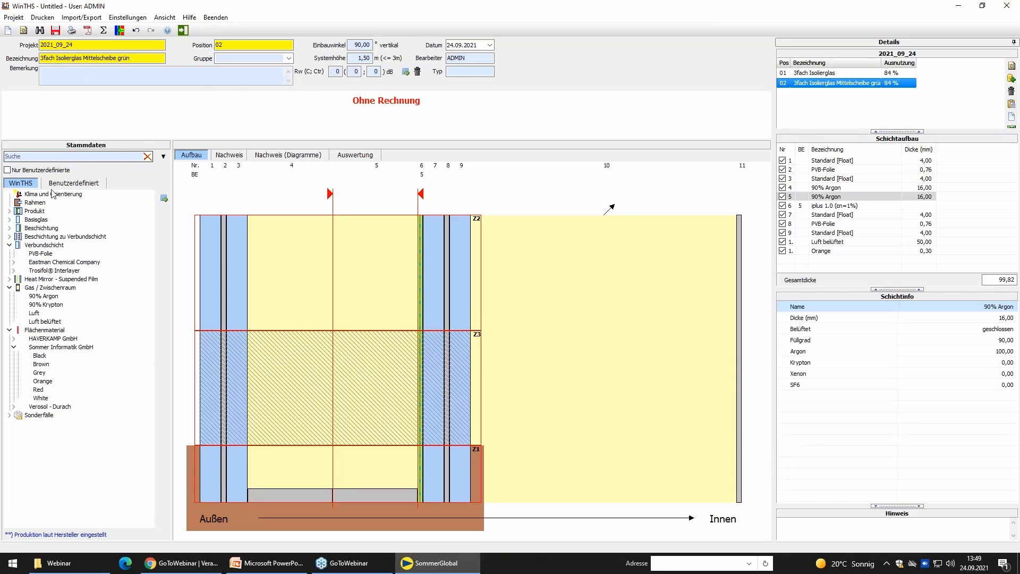
left_click(10, 220)
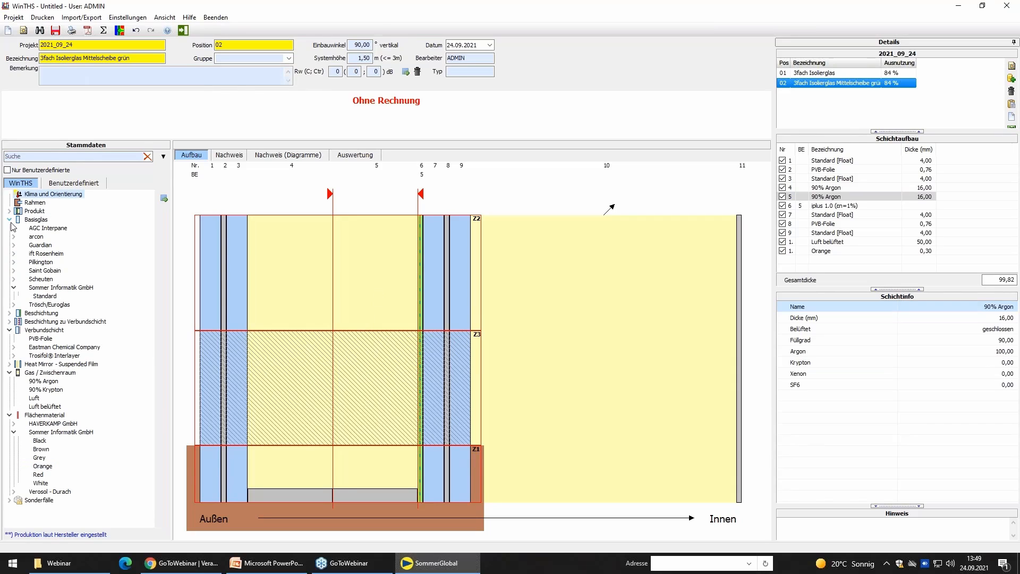
left_click(13, 229)
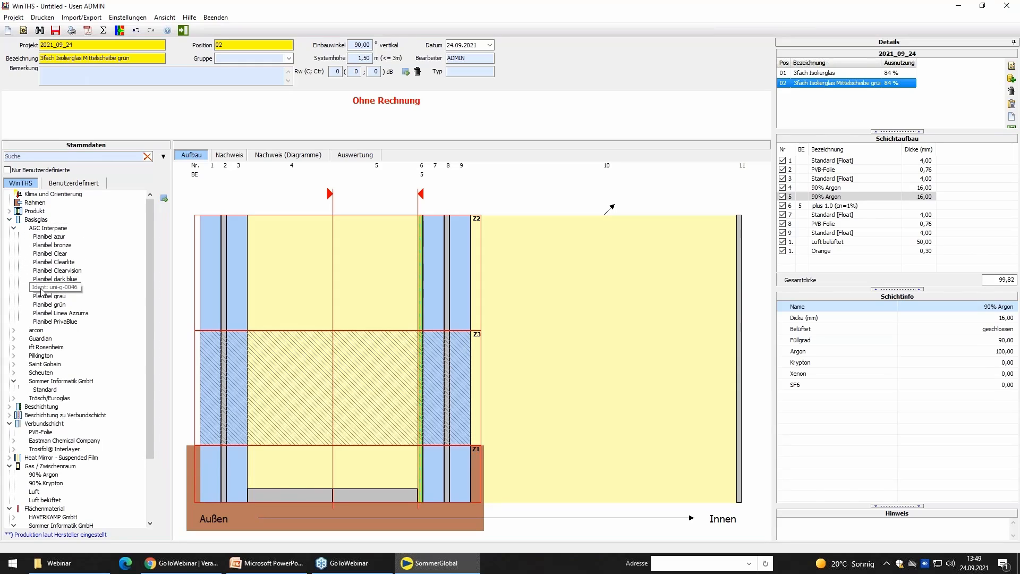
left_click_drag(47, 305, 335, 326)
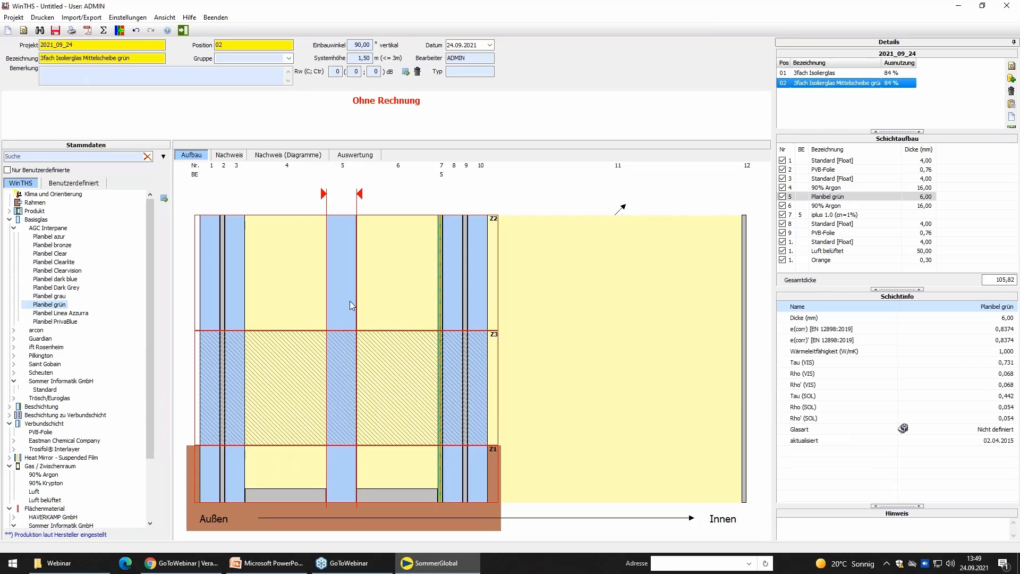
Set the thickness of the Planibel grün middle pane to 4,00 mm and calculate the thermal stress
double_click(350, 301)
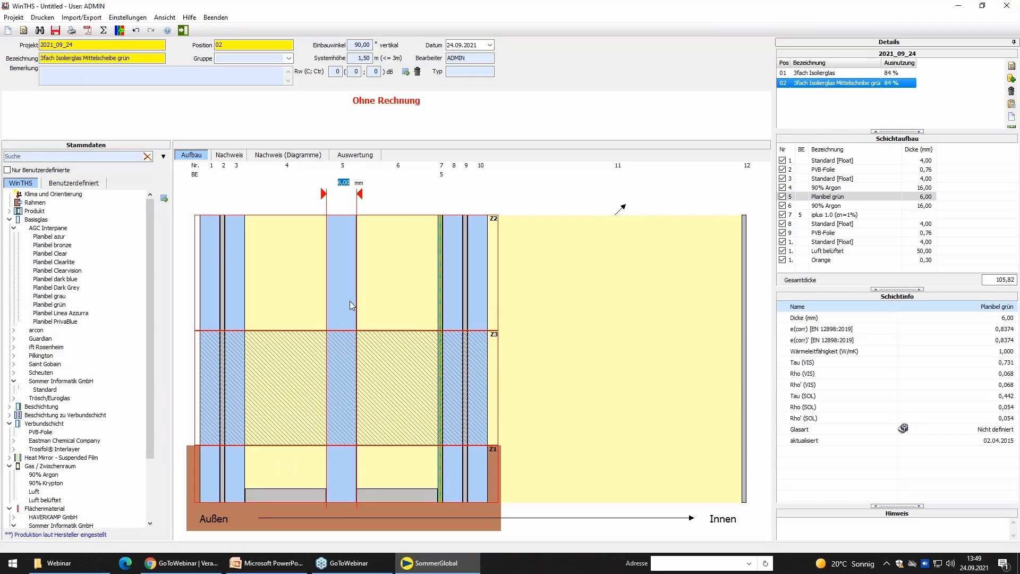
type("4,00")
key("Return")
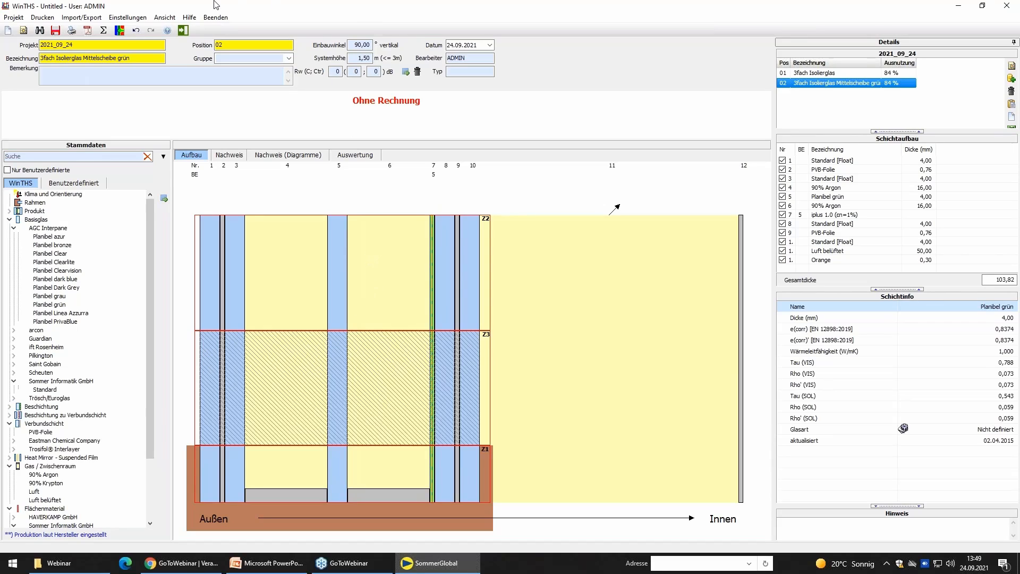
left_click(103, 31)
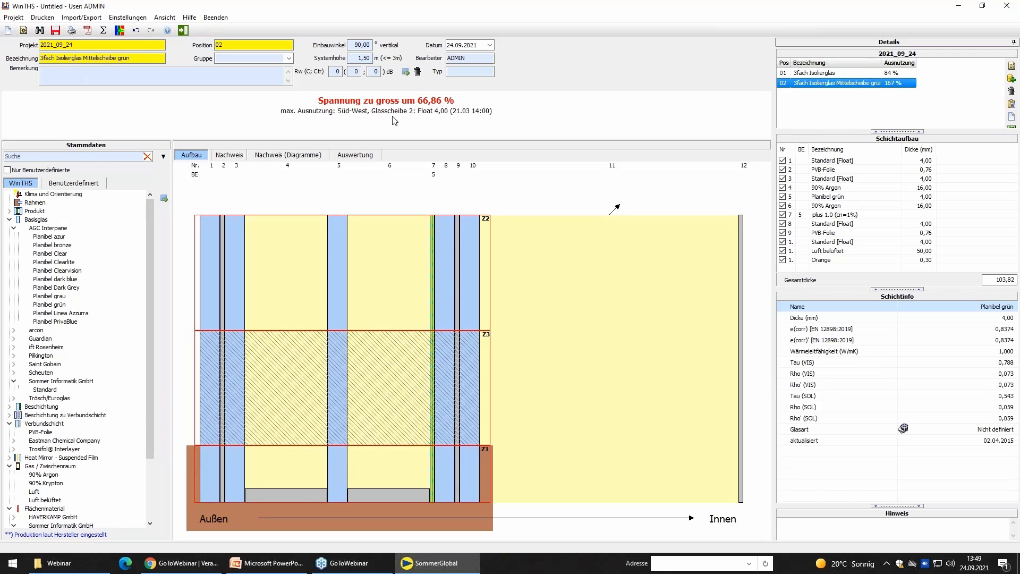
Examine the Nachweis report for position 02, including build-up, boundary conditions, stress comparison and the Süd-West per-pane utilisation table
left_click(229, 157)
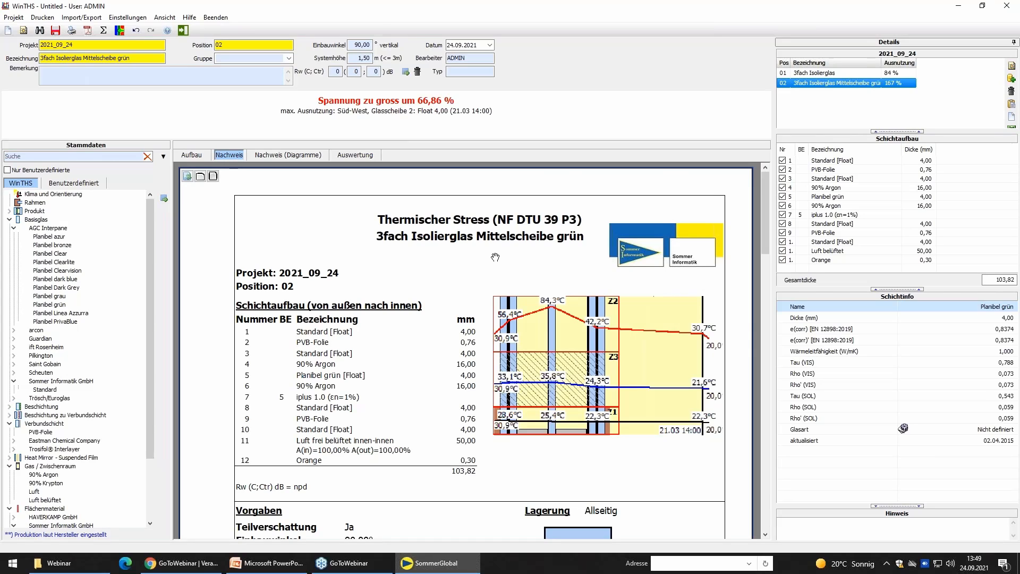
scroll(553, 351, "down", 1)
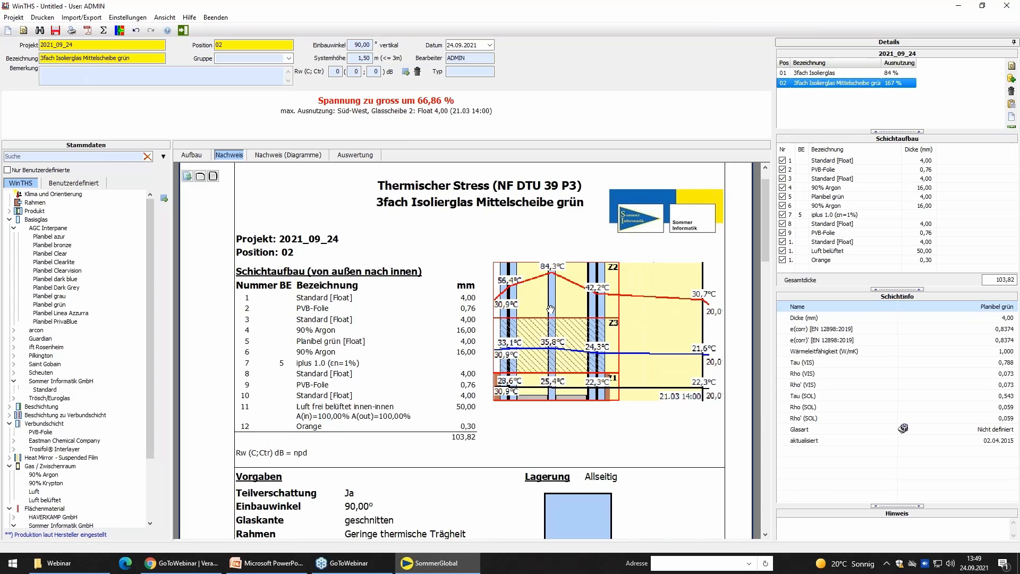
scroll(563, 480, "down", 6)
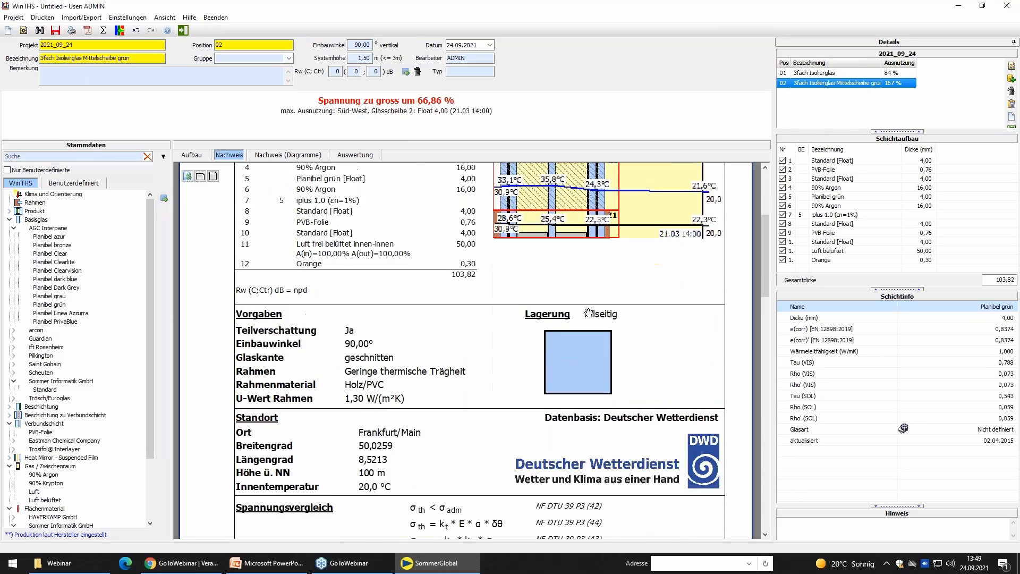
scroll(589, 479, "down", 2)
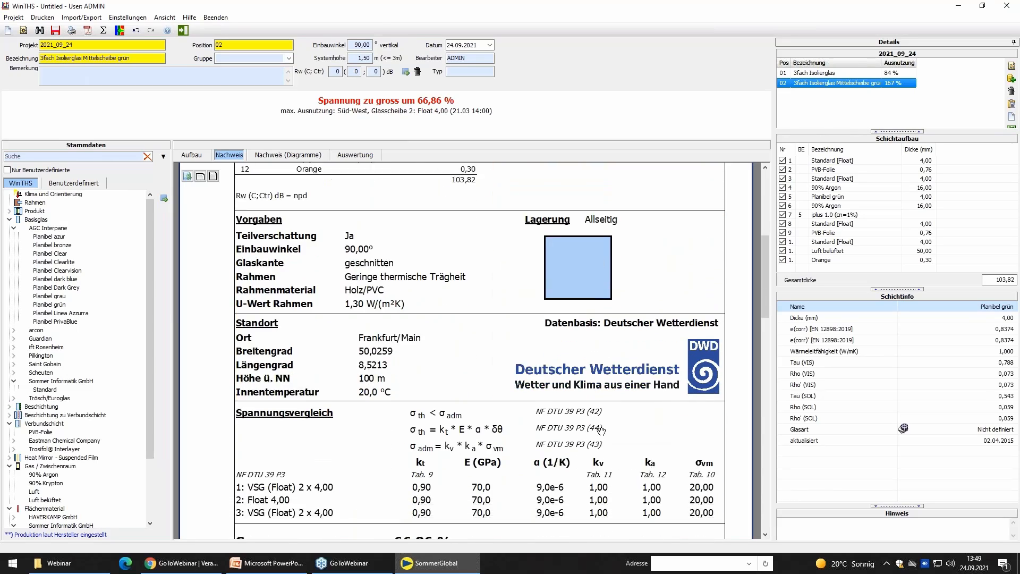
left_click_drag(515, 464, 554, 233)
scroll(558, 265, "down", 3)
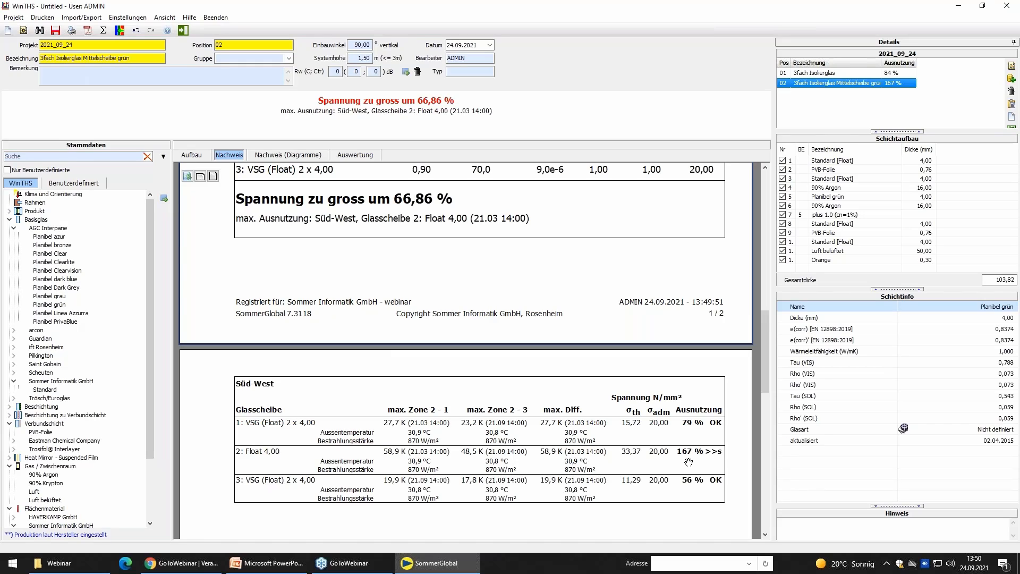
left_click_drag(568, 274, 560, 343)
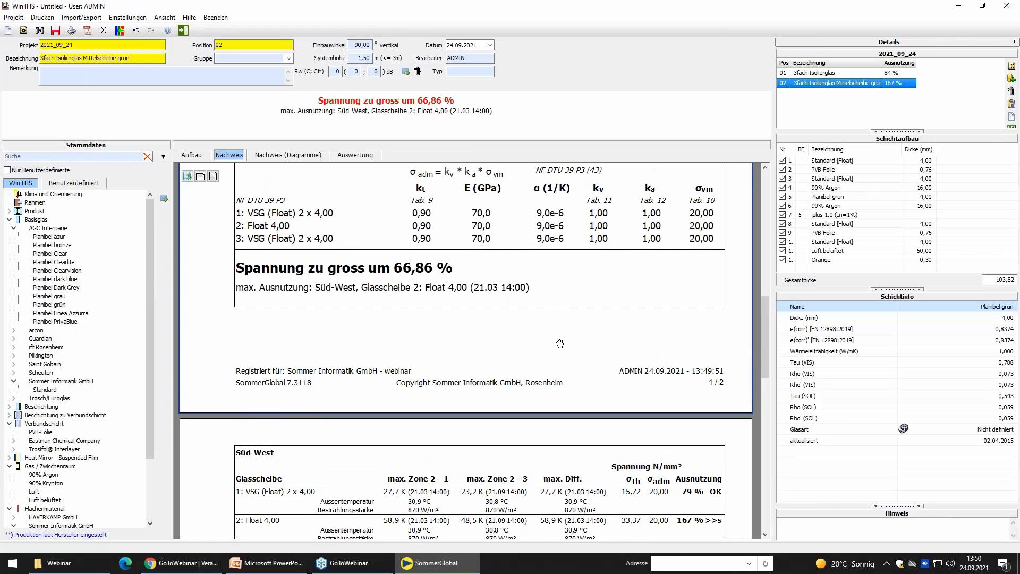
View the temperature evaluation for 21.09., play through the day's hours and set the time to 15:00
left_click(356, 155)
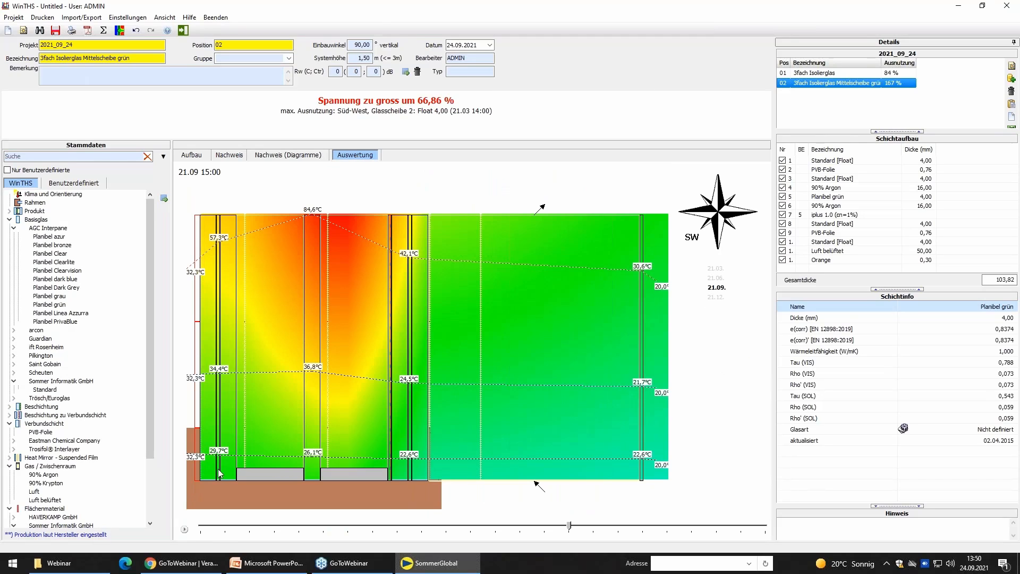
left_click(184, 531)
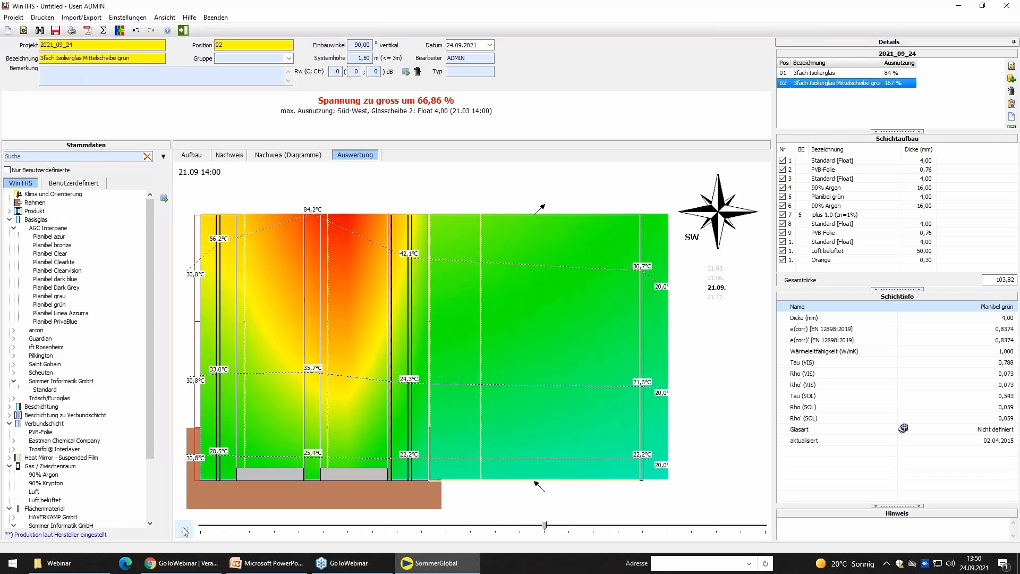
left_click(568, 531)
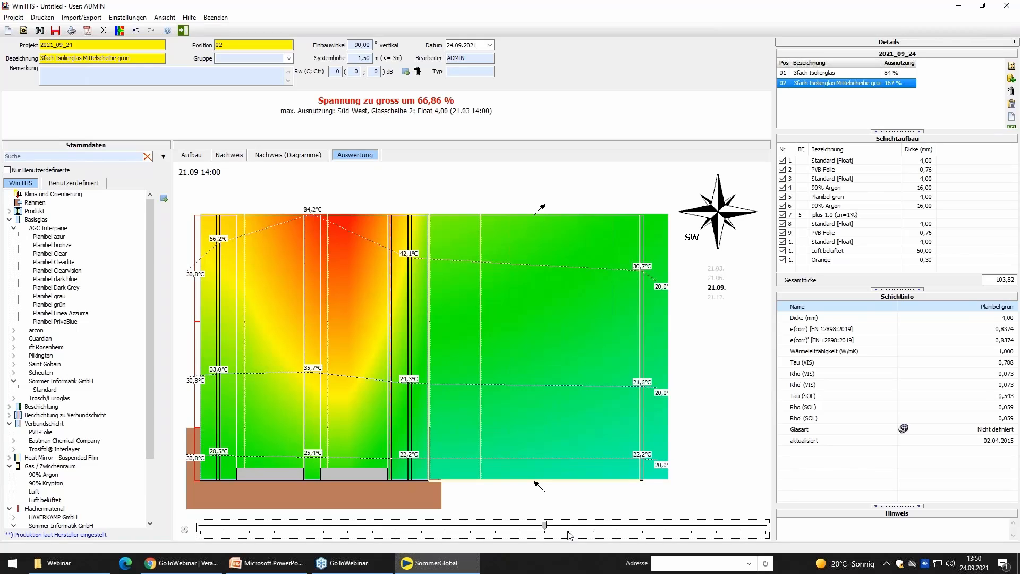
left_click(574, 531)
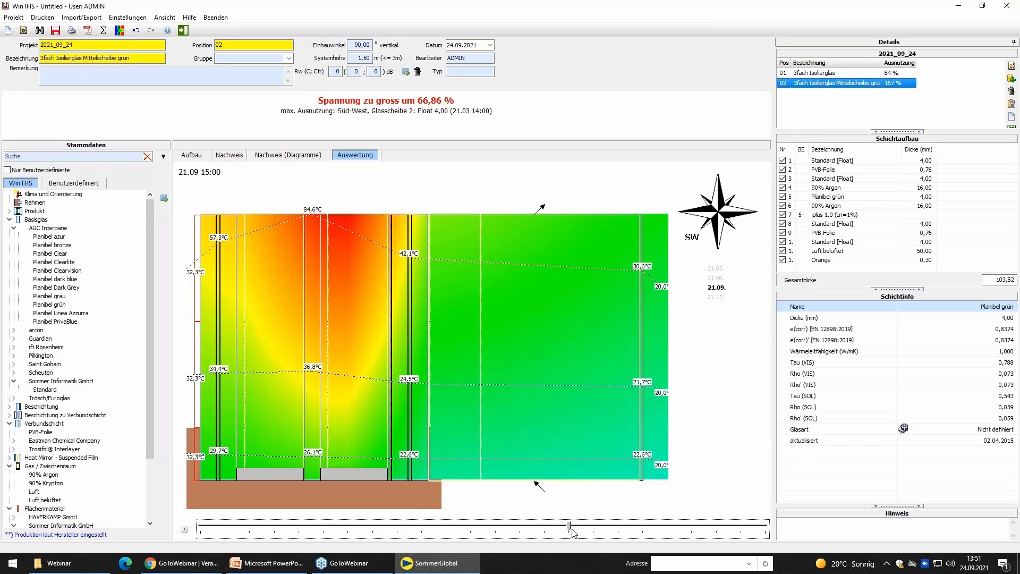
Check the glass type of the outermost pane in the build-up and the permissible stress values in the Nachweis report
left_click(196, 156)
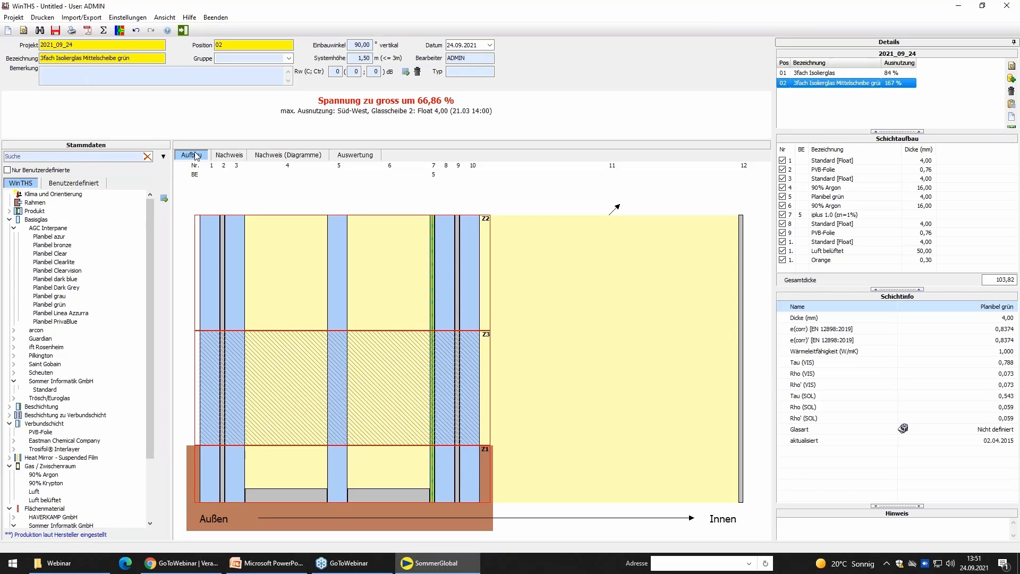
left_click(206, 244)
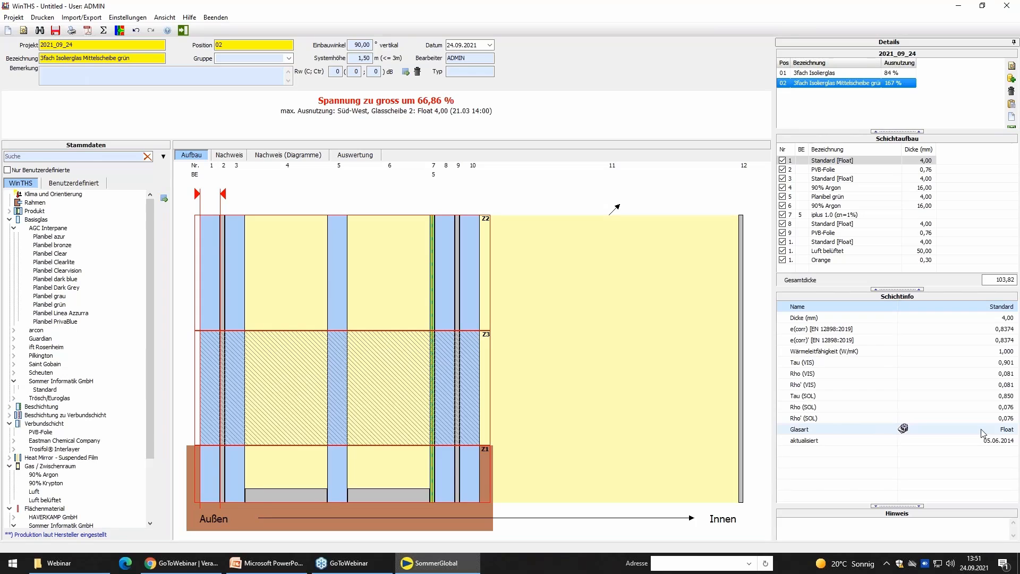
left_click(235, 156)
scroll(638, 407, "down", 10)
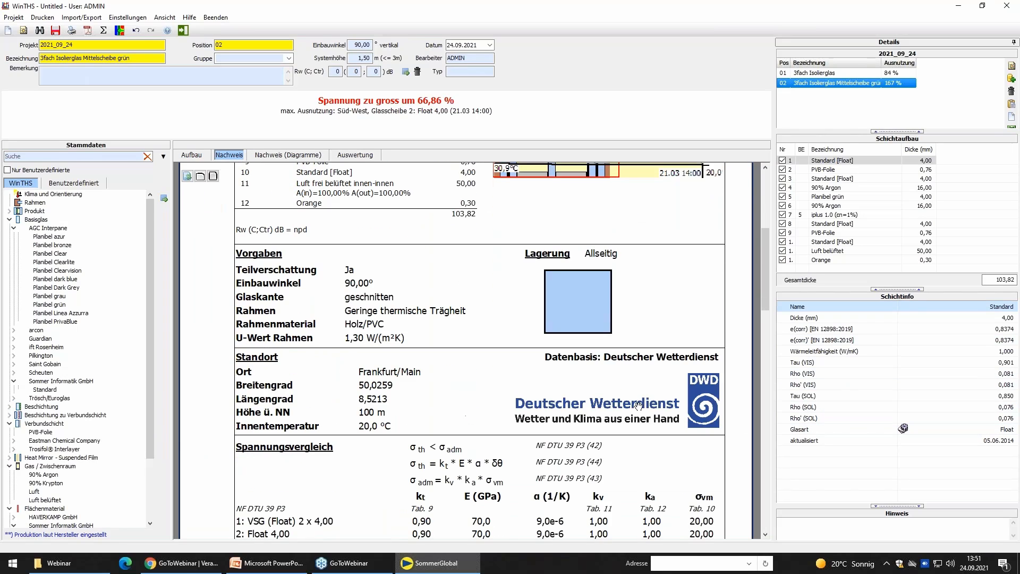
scroll(649, 268, "down", 10)
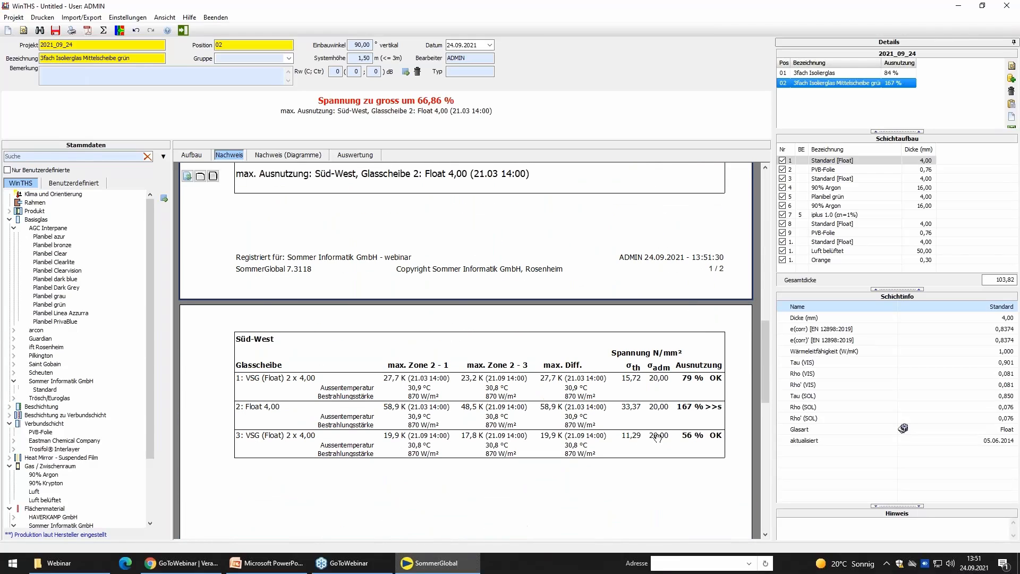
scroll(667, 372, "up", 3)
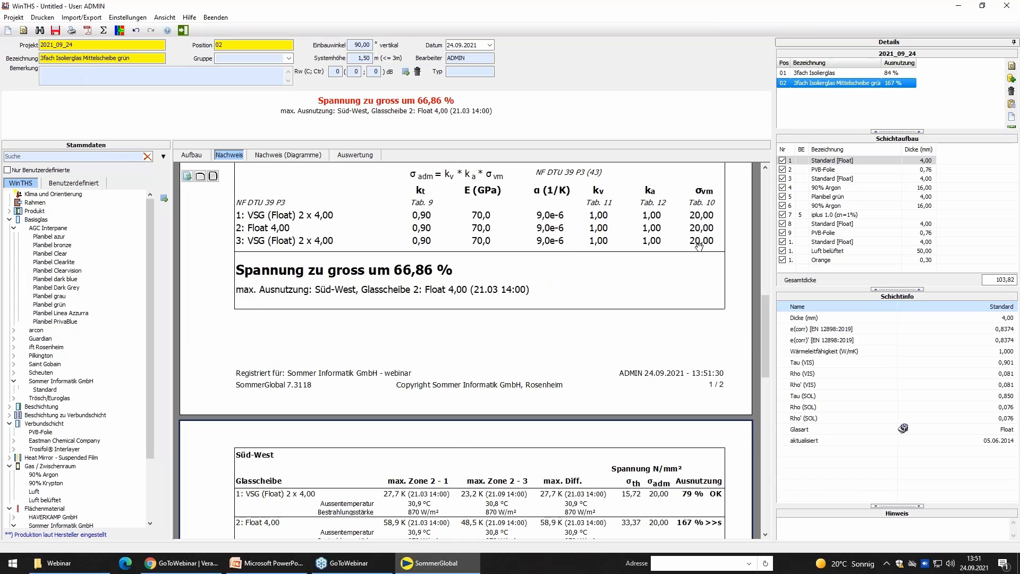
Define the glass type of the Planibel grün middle pane as ESG (Float) and recalculate the thermal stress
left_click(191, 155)
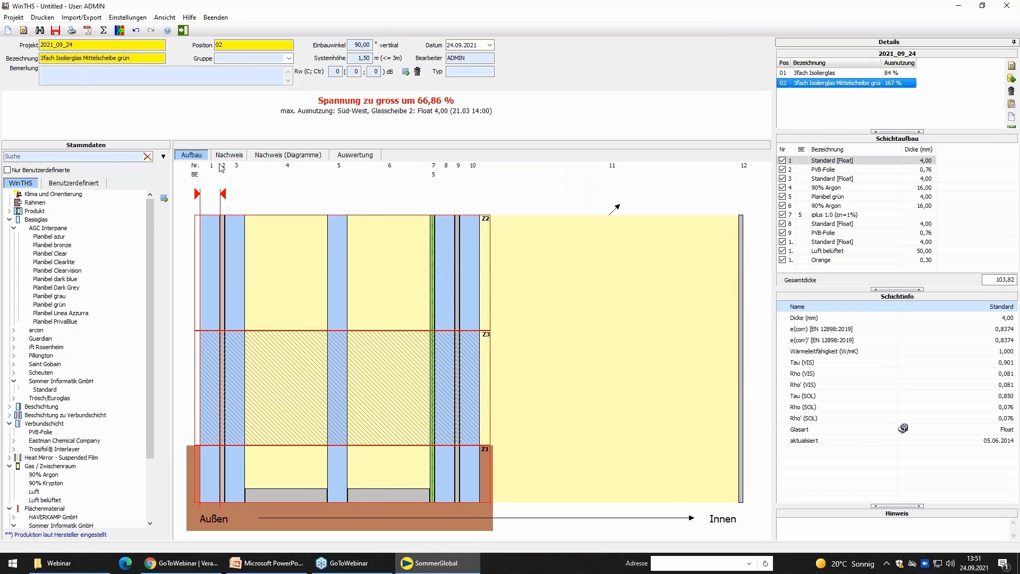
left_click(333, 224)
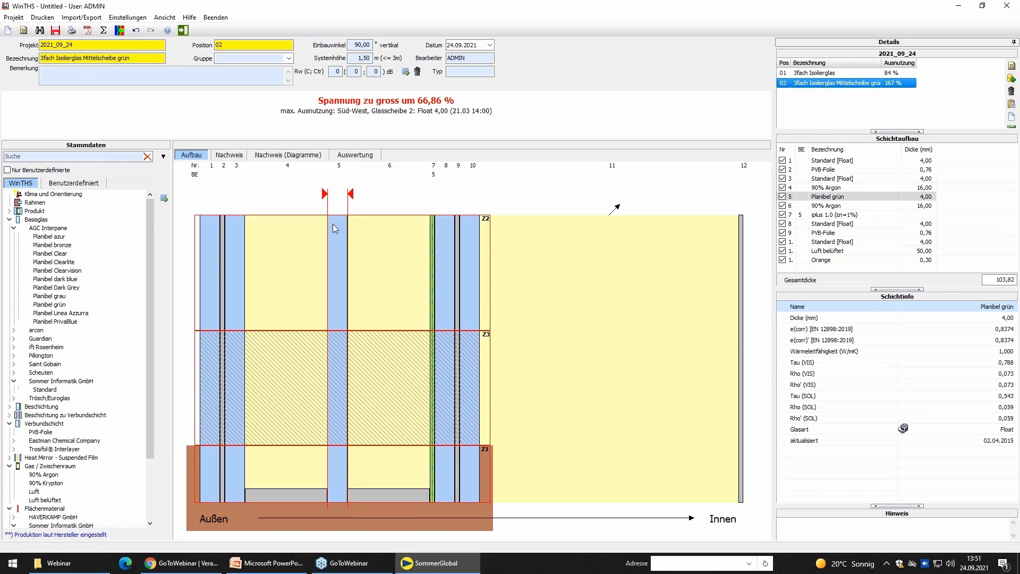
right_click(339, 289)
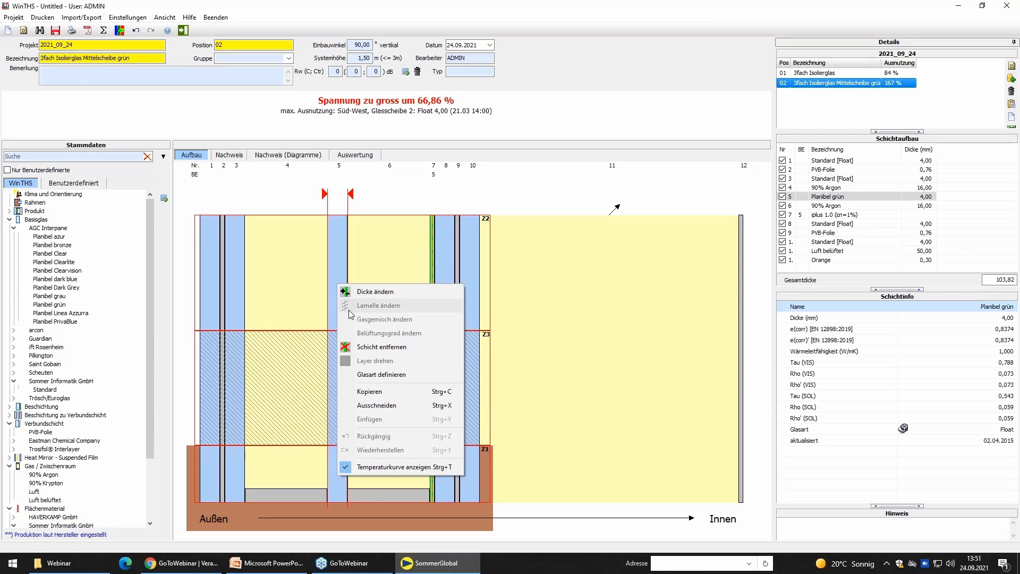
left_click(399, 374)
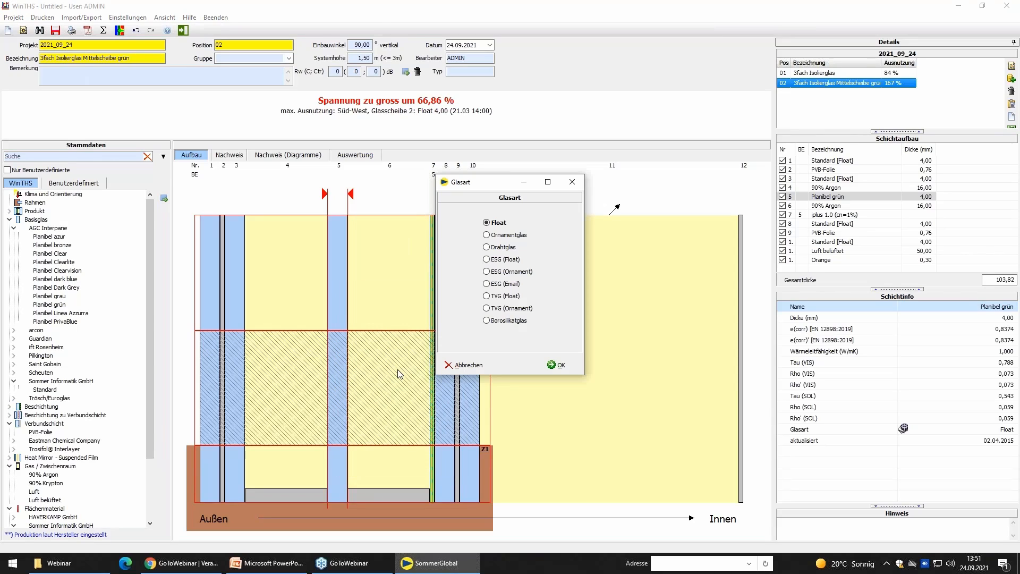
left_click(488, 284)
left_click(487, 259)
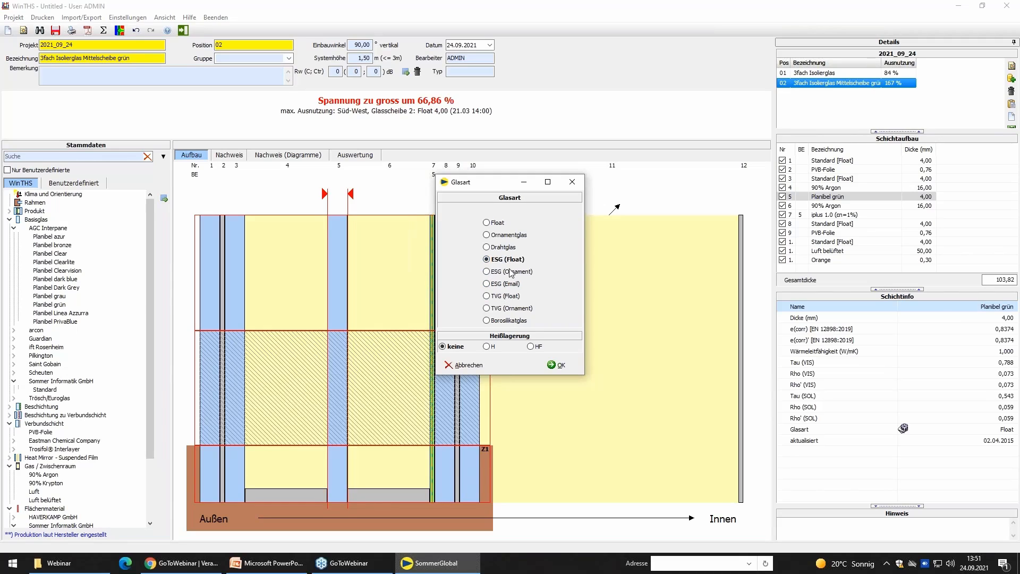
left_click(563, 369)
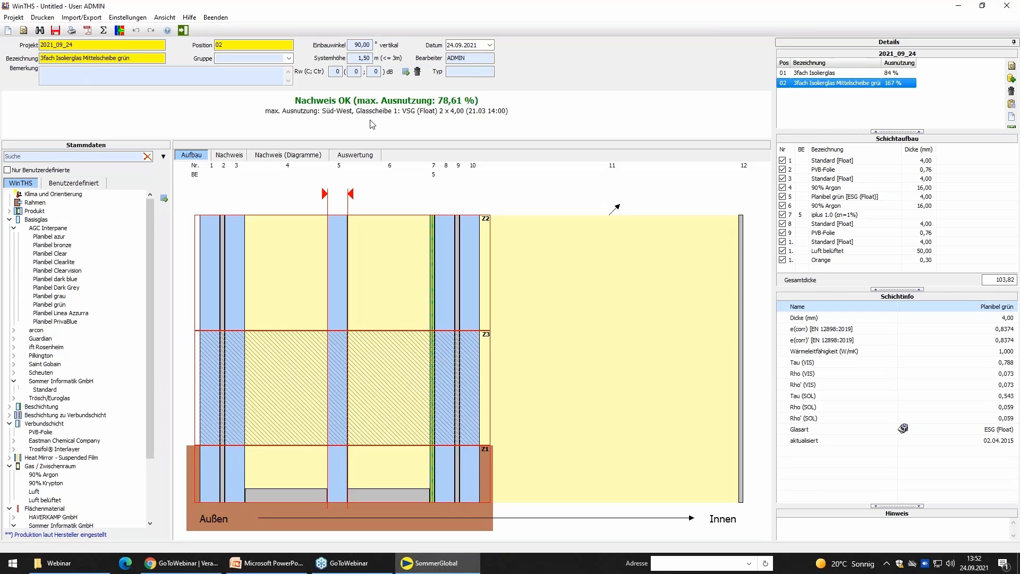
Review the stress comparison and per-pane utilisation in the Nachweis report for the variant with the ESG middle pane
left_click(238, 156)
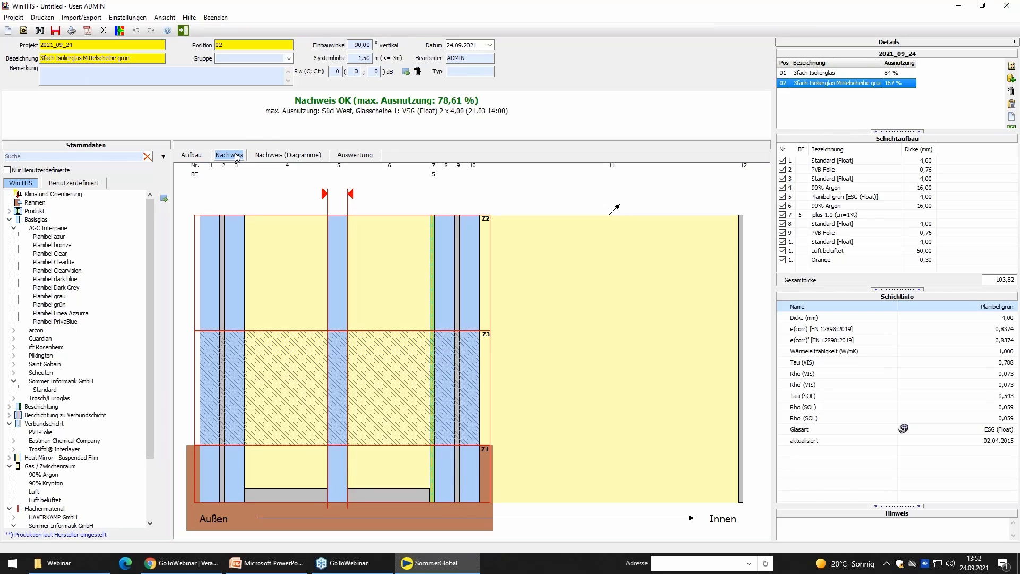
scroll(605, 241, "down", 5)
scroll(604, 241, "down", 2)
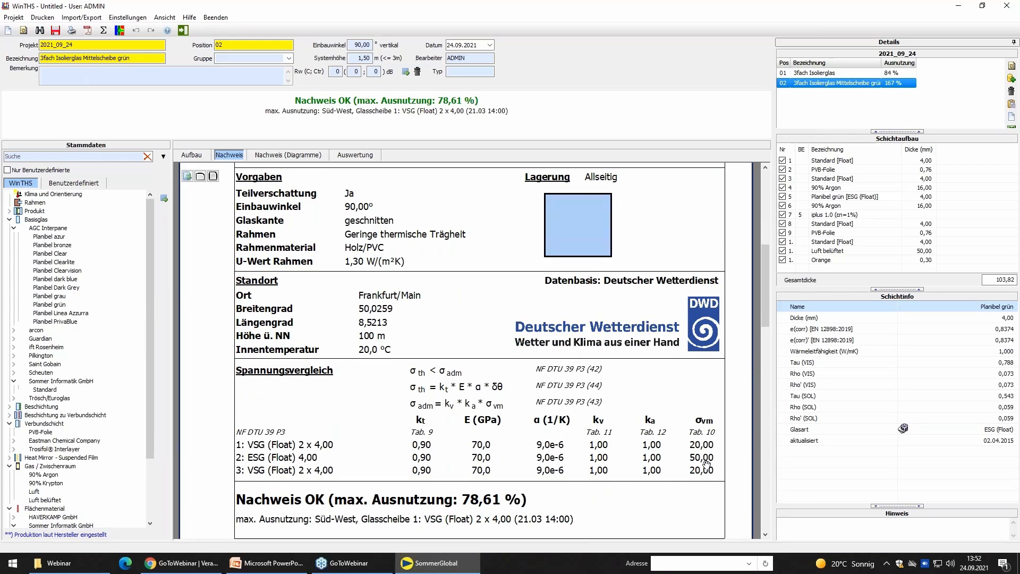
scroll(696, 471, "down", 8)
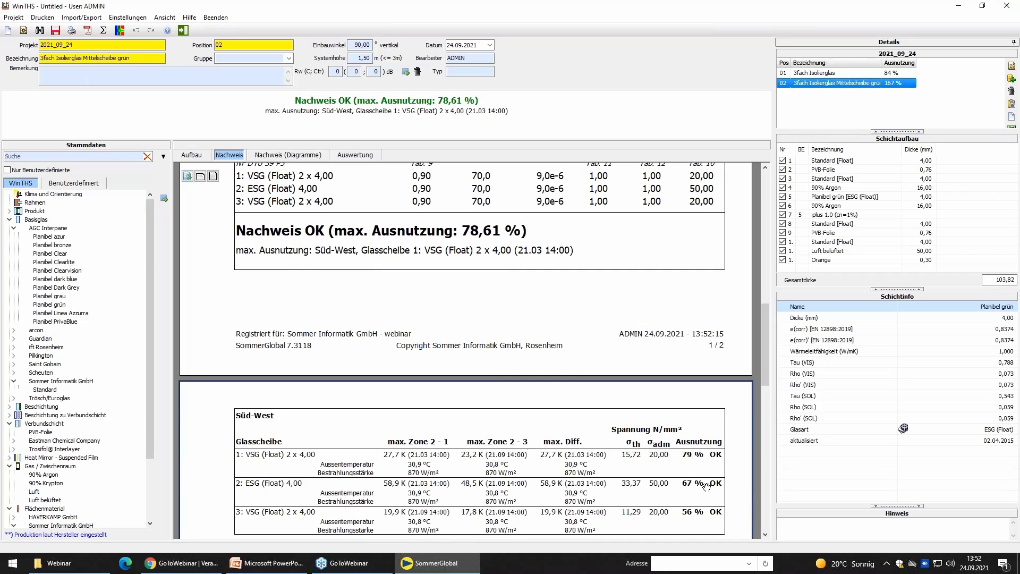
Define the glass type of the Planibel grün middle pane as TVG (Float), recalculate the thermal stress and save position 02
left_click(193, 157)
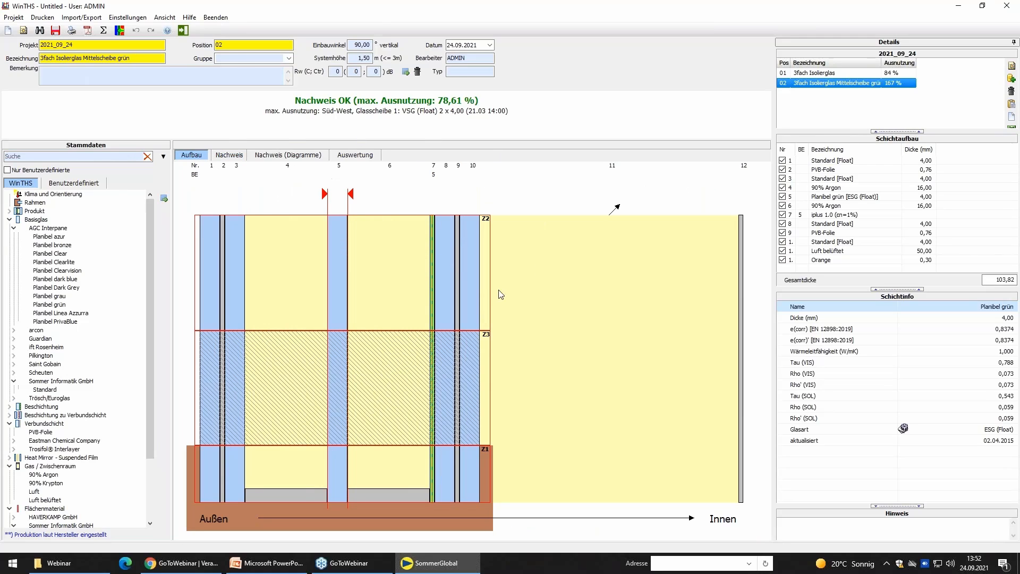
right_click(340, 240)
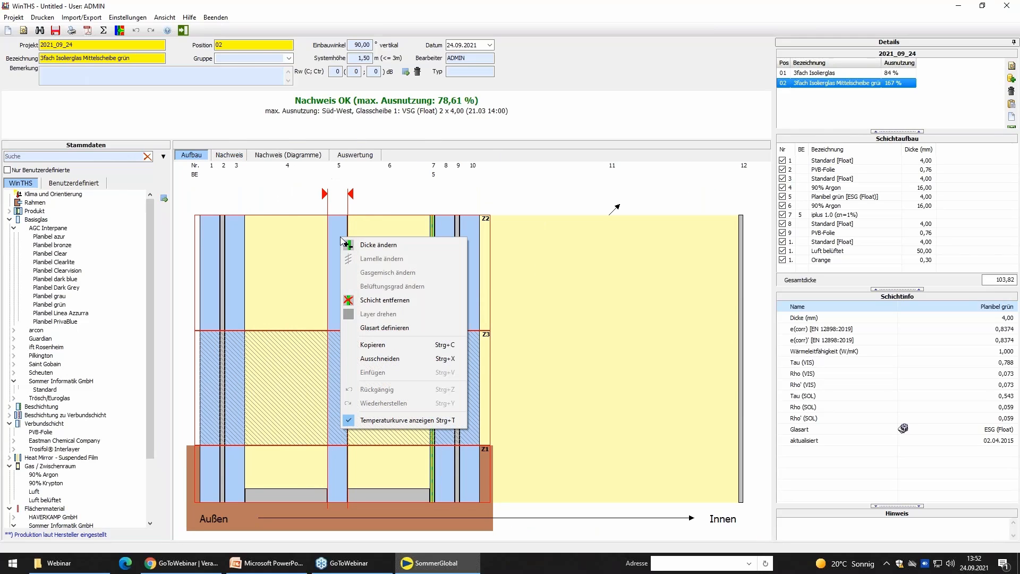
left_click(382, 328)
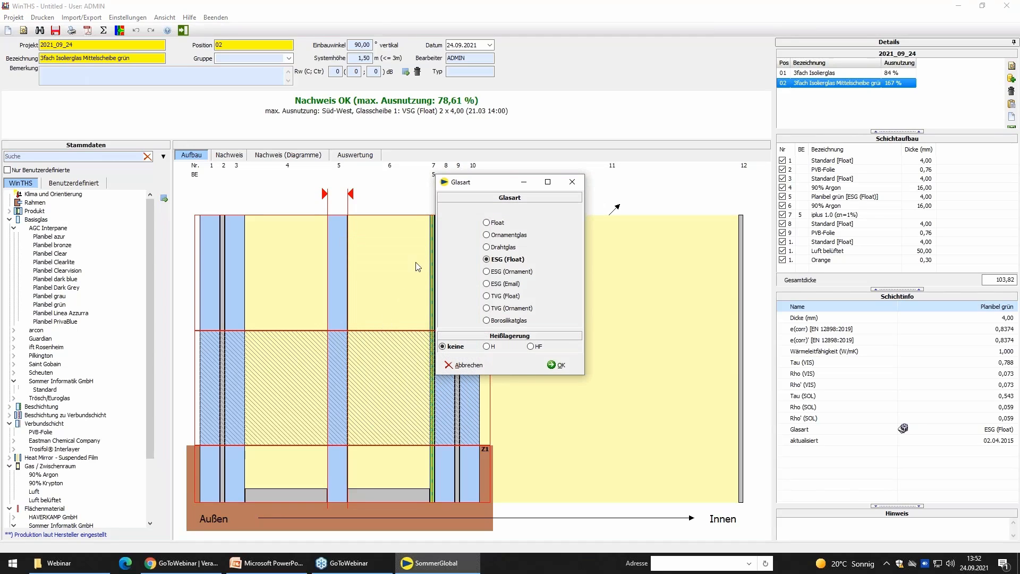
left_click(498, 296)
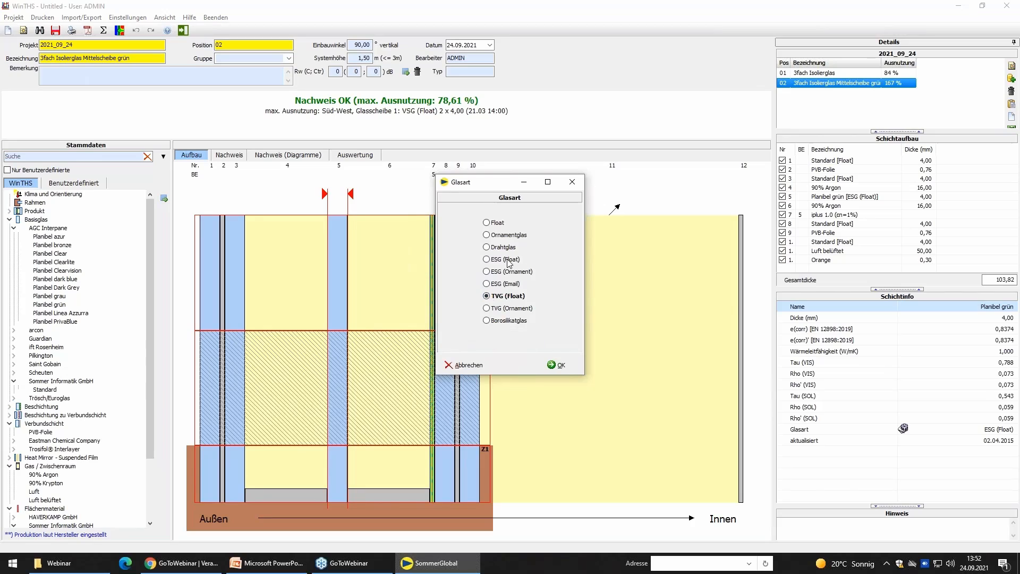
left_click(559, 366)
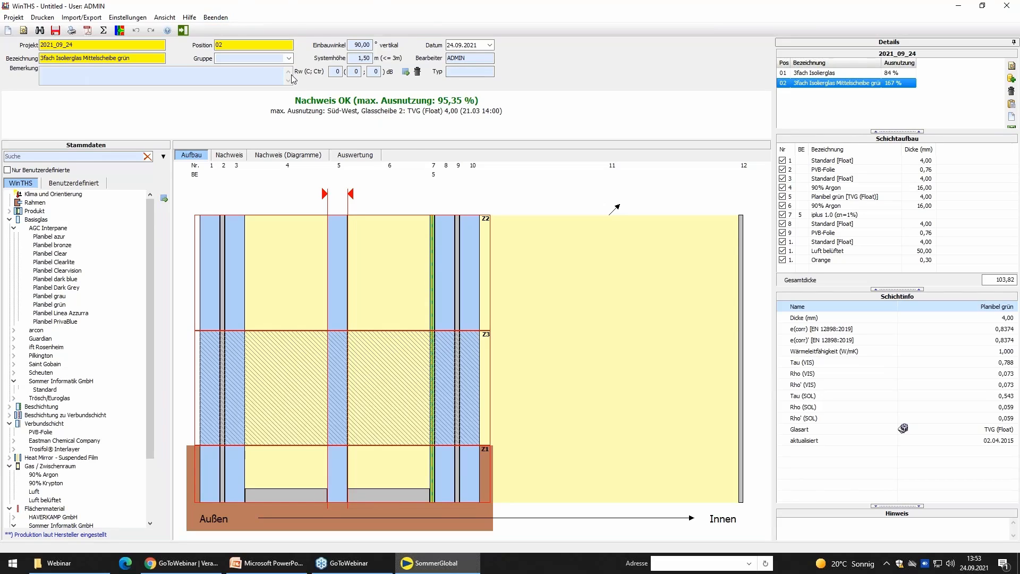
left_click(55, 36)
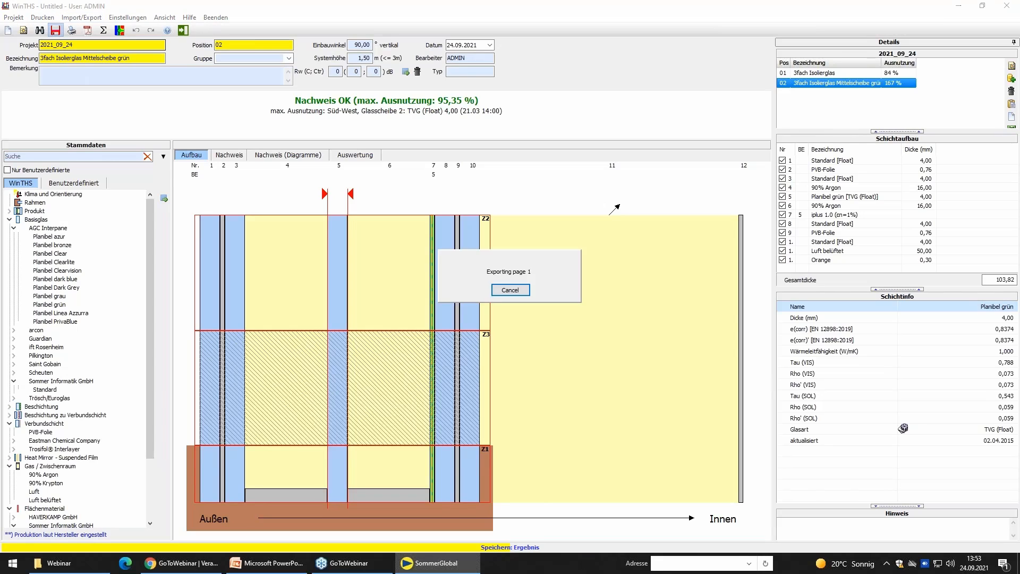
Switch from WinTHS to GlasGlobal Standard and run the structural calculation for position 02 with its transferred glass build-up
left_click(185, 29)
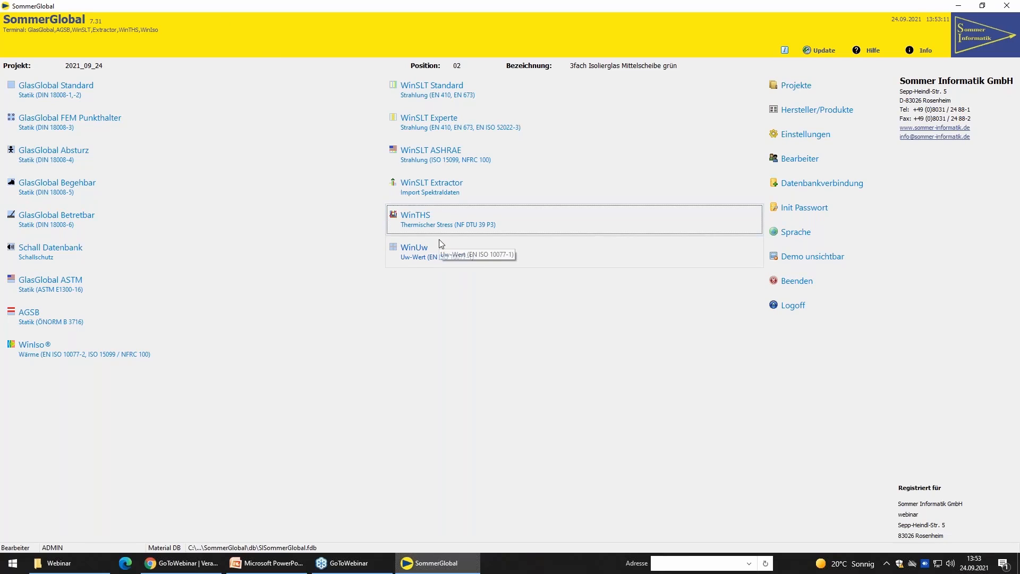
left_click(51, 93)
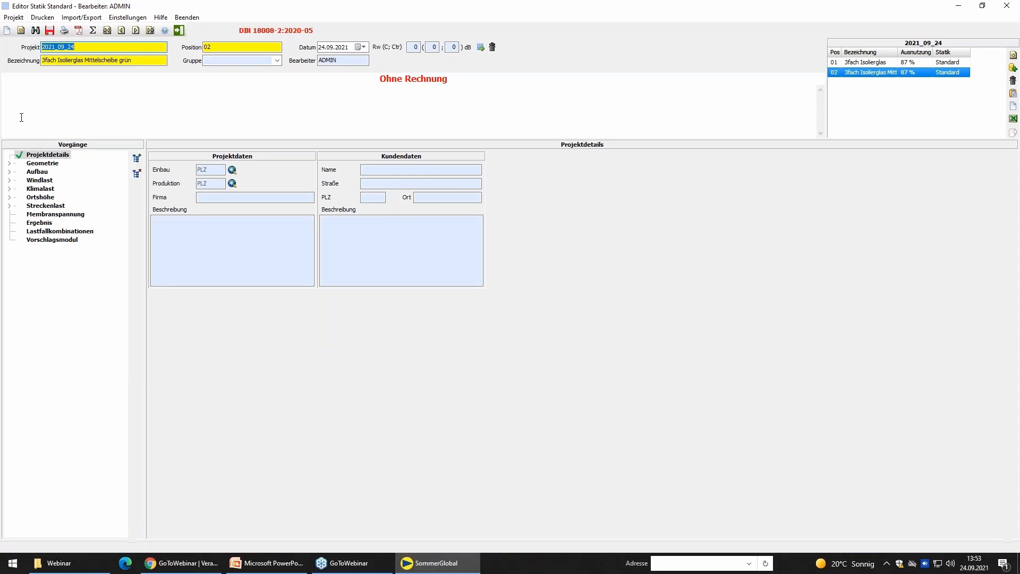
left_click(37, 172)
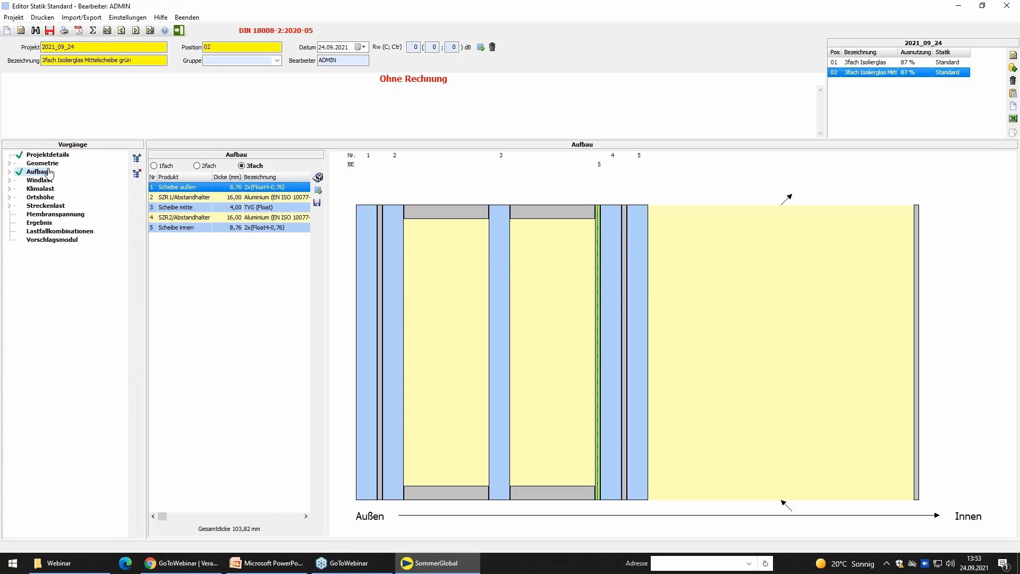
left_click(93, 30)
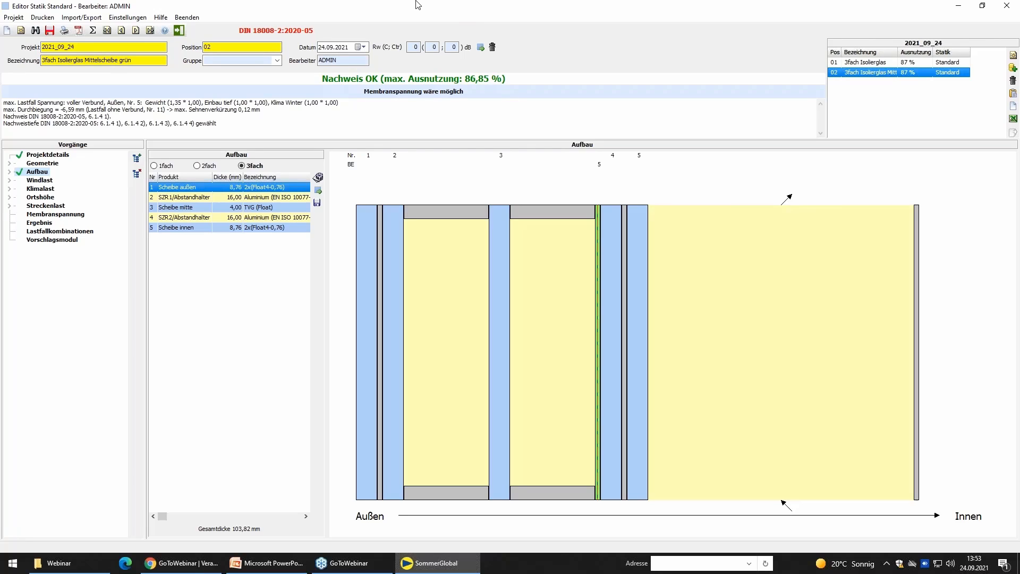
left_click(183, 32)
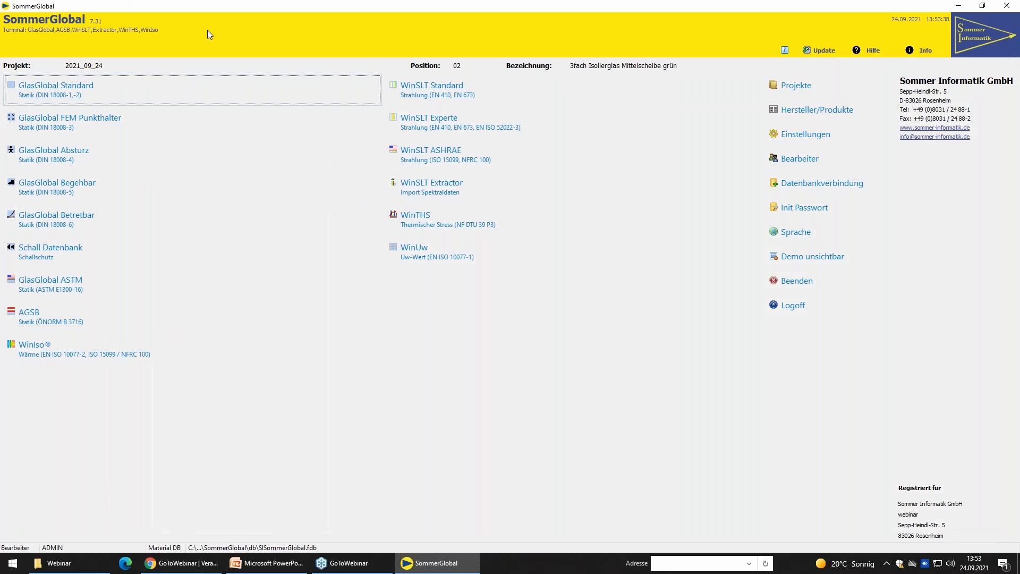
Switch to WinSLT Experte, calculate position 02 with the EN ISO 52022-3 Referenz boundary condition without temperature colours, and save it
left_click(472, 123)
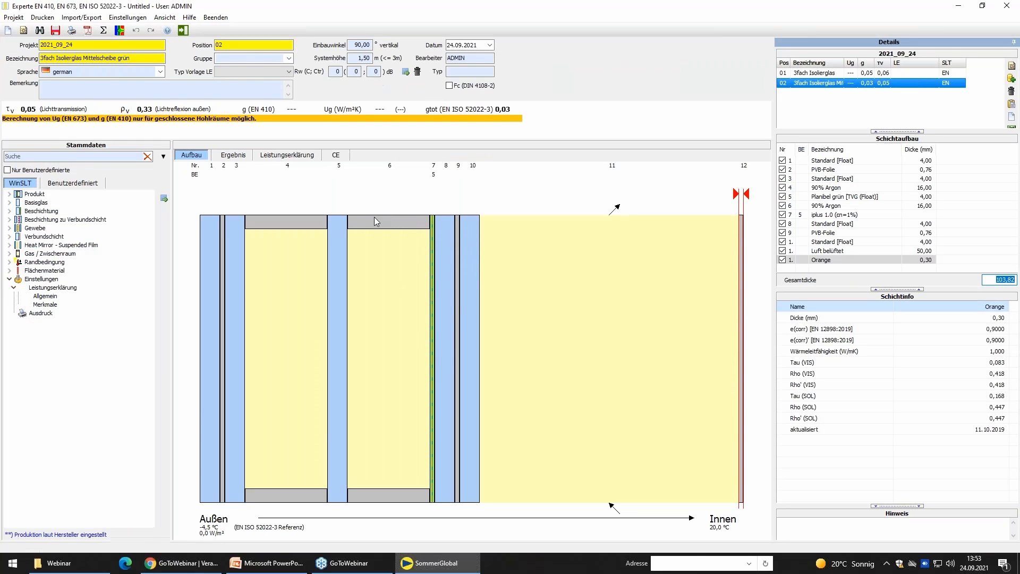
double_click(62, 263)
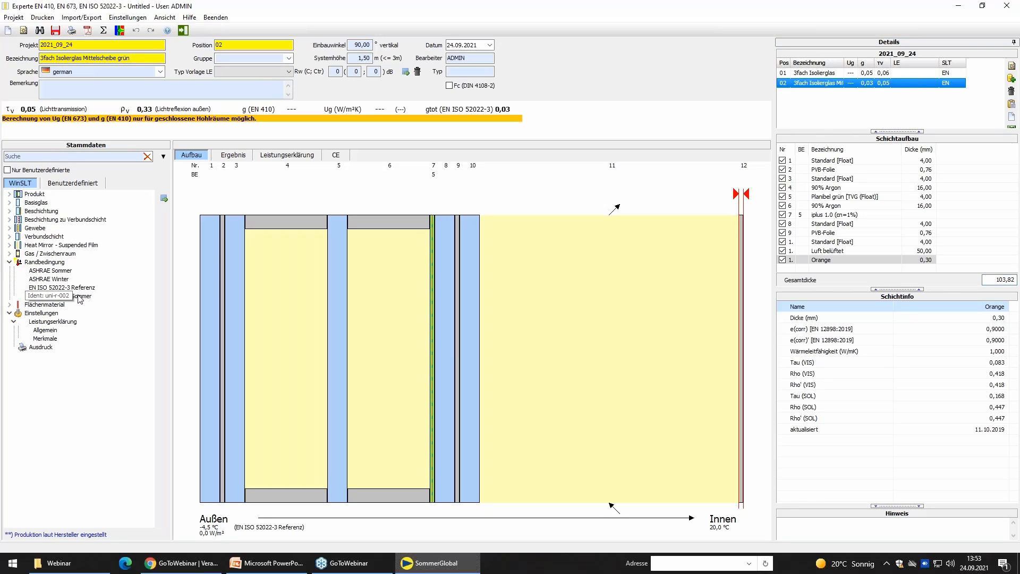
double_click(83, 288)
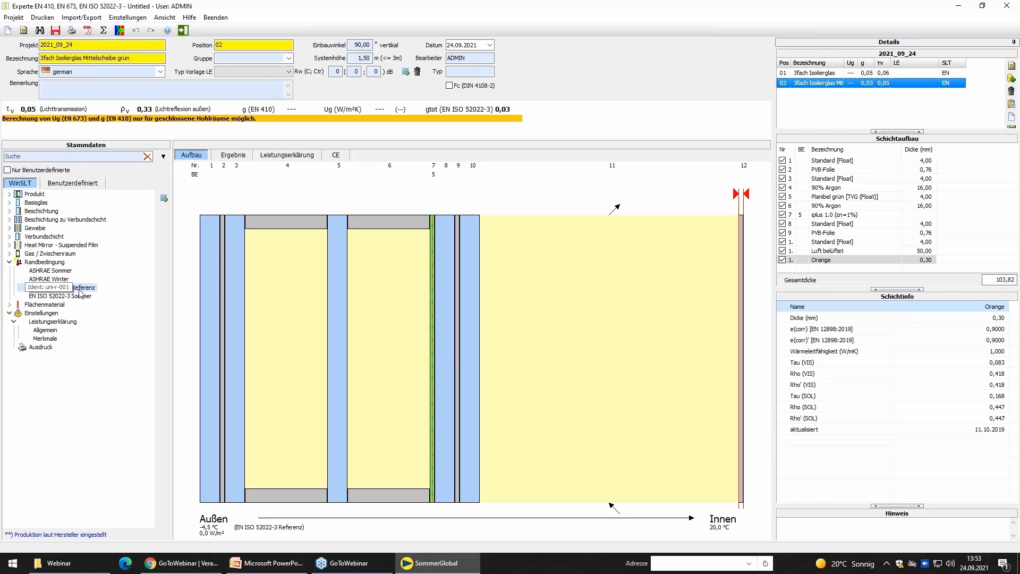
left_click(104, 31)
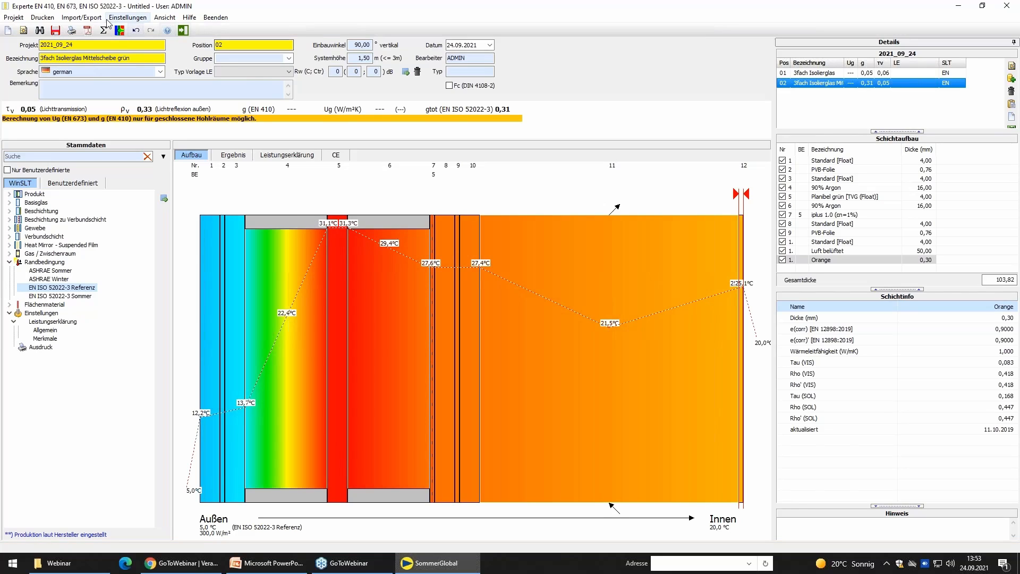
left_click(121, 31)
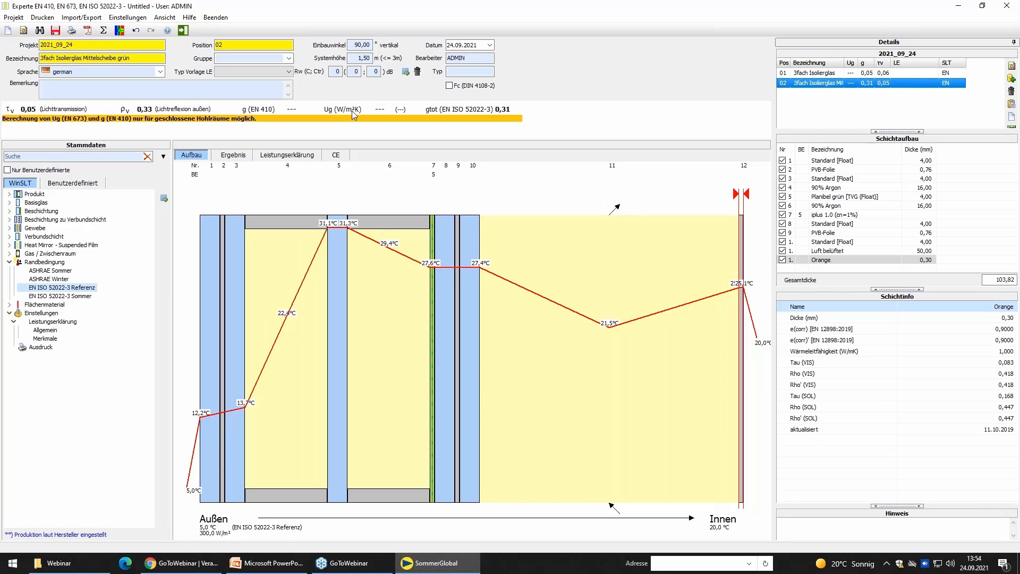
left_click(223, 17)
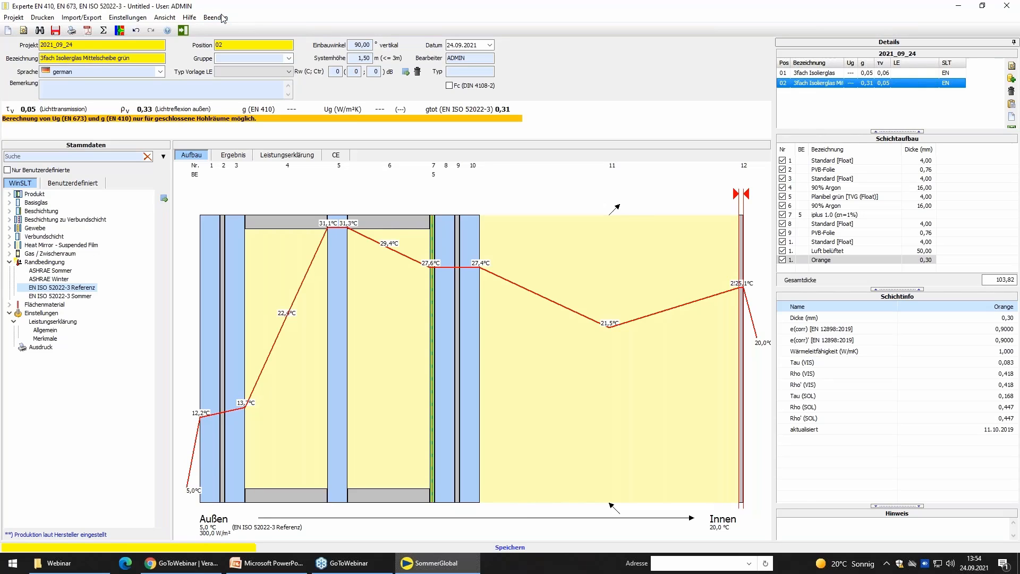